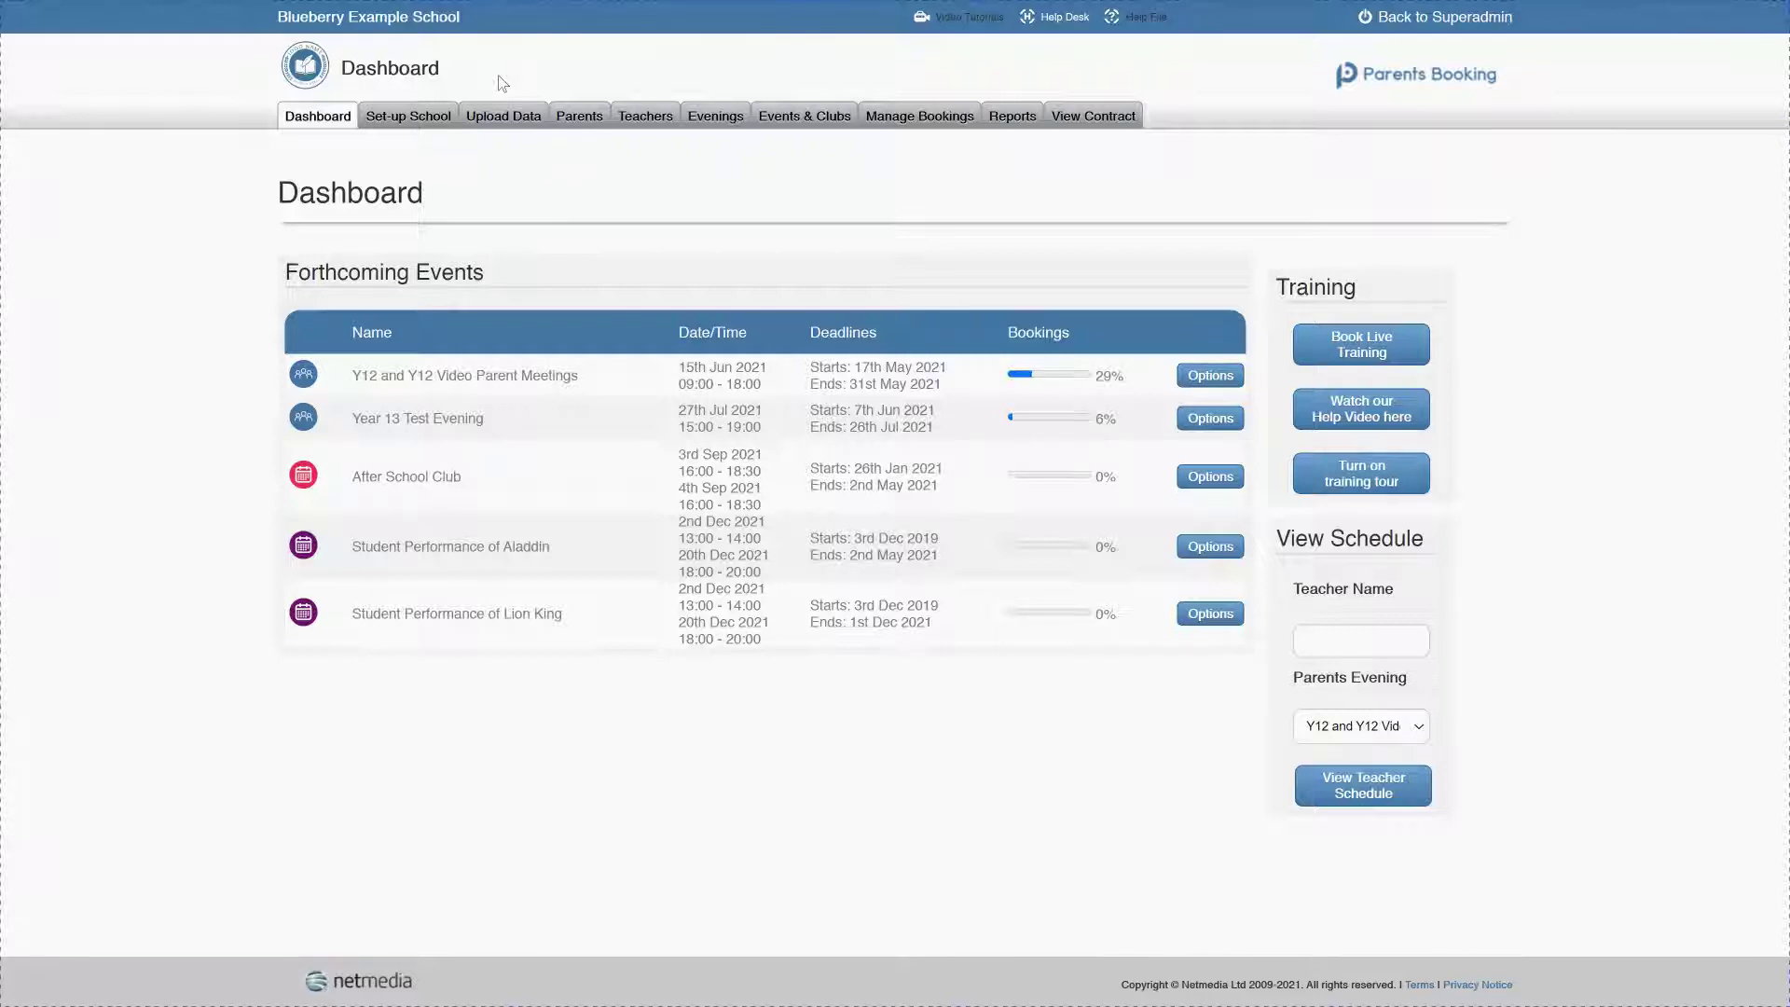
# In the school set-up's Payment Gateway Settings, set the payment gateway type to STRIPE.
pyautogui.click(398, 118)
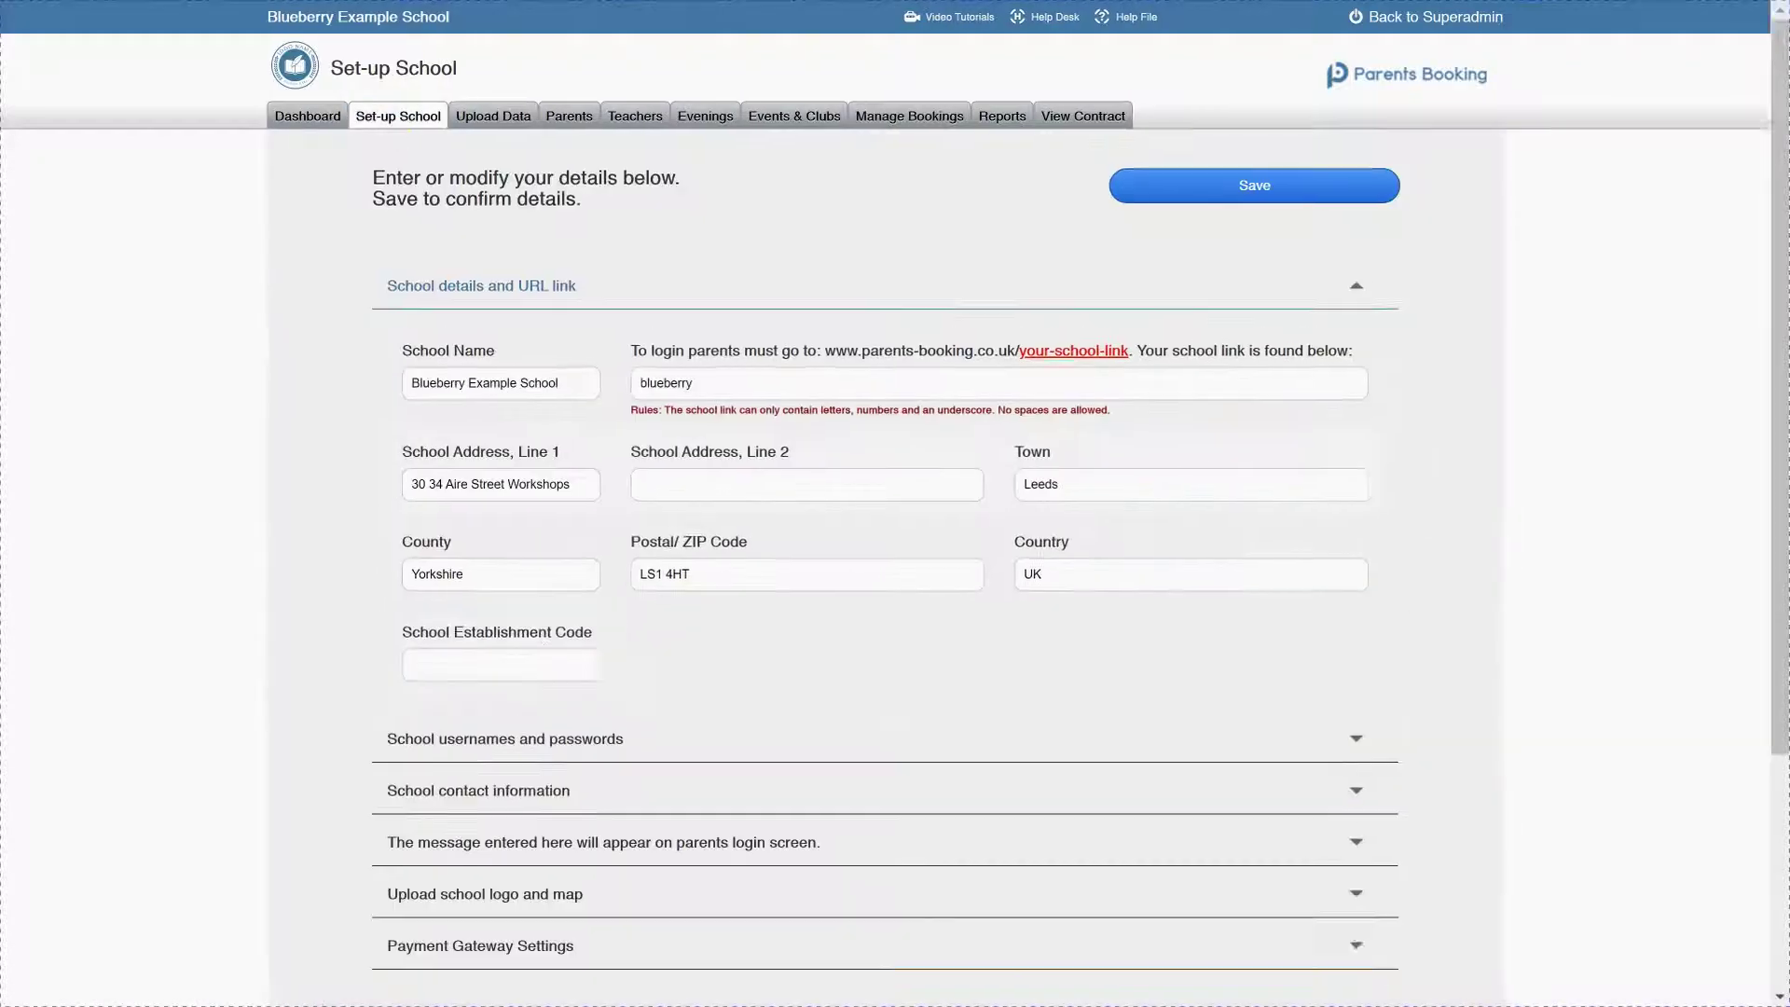
pyautogui.scroll(-3, 450, 369)
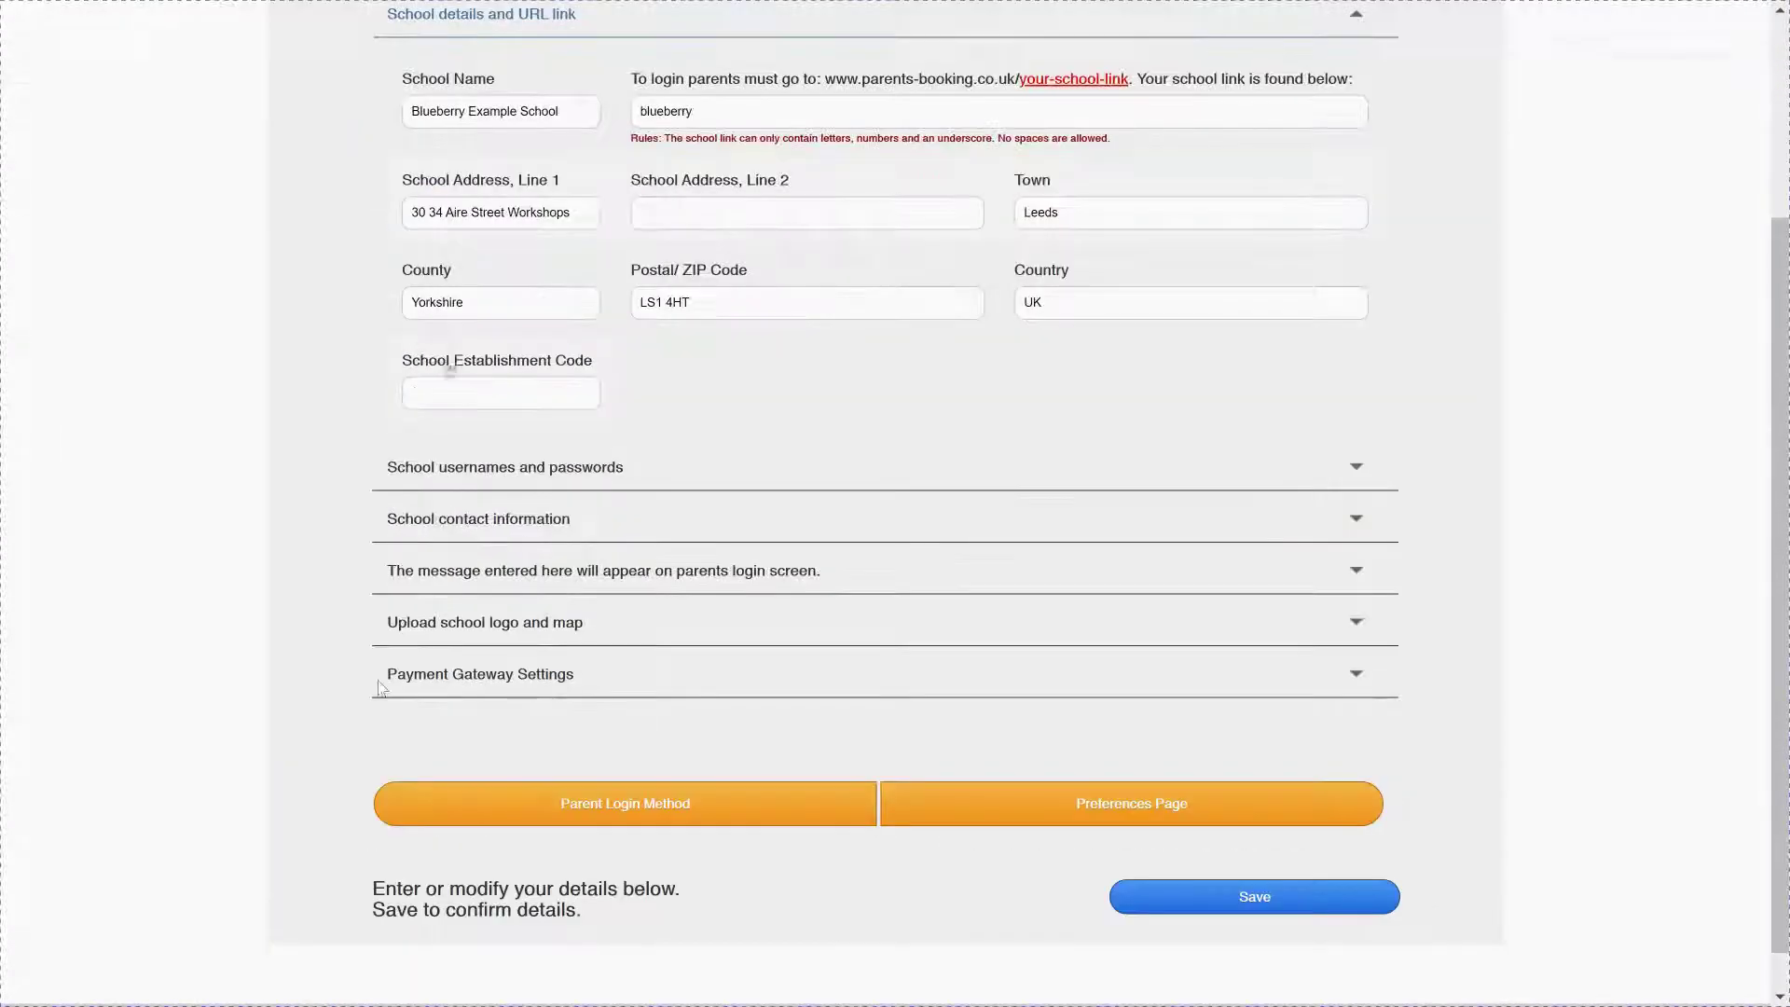
pyautogui.click(491, 678)
pyautogui.click(448, 398)
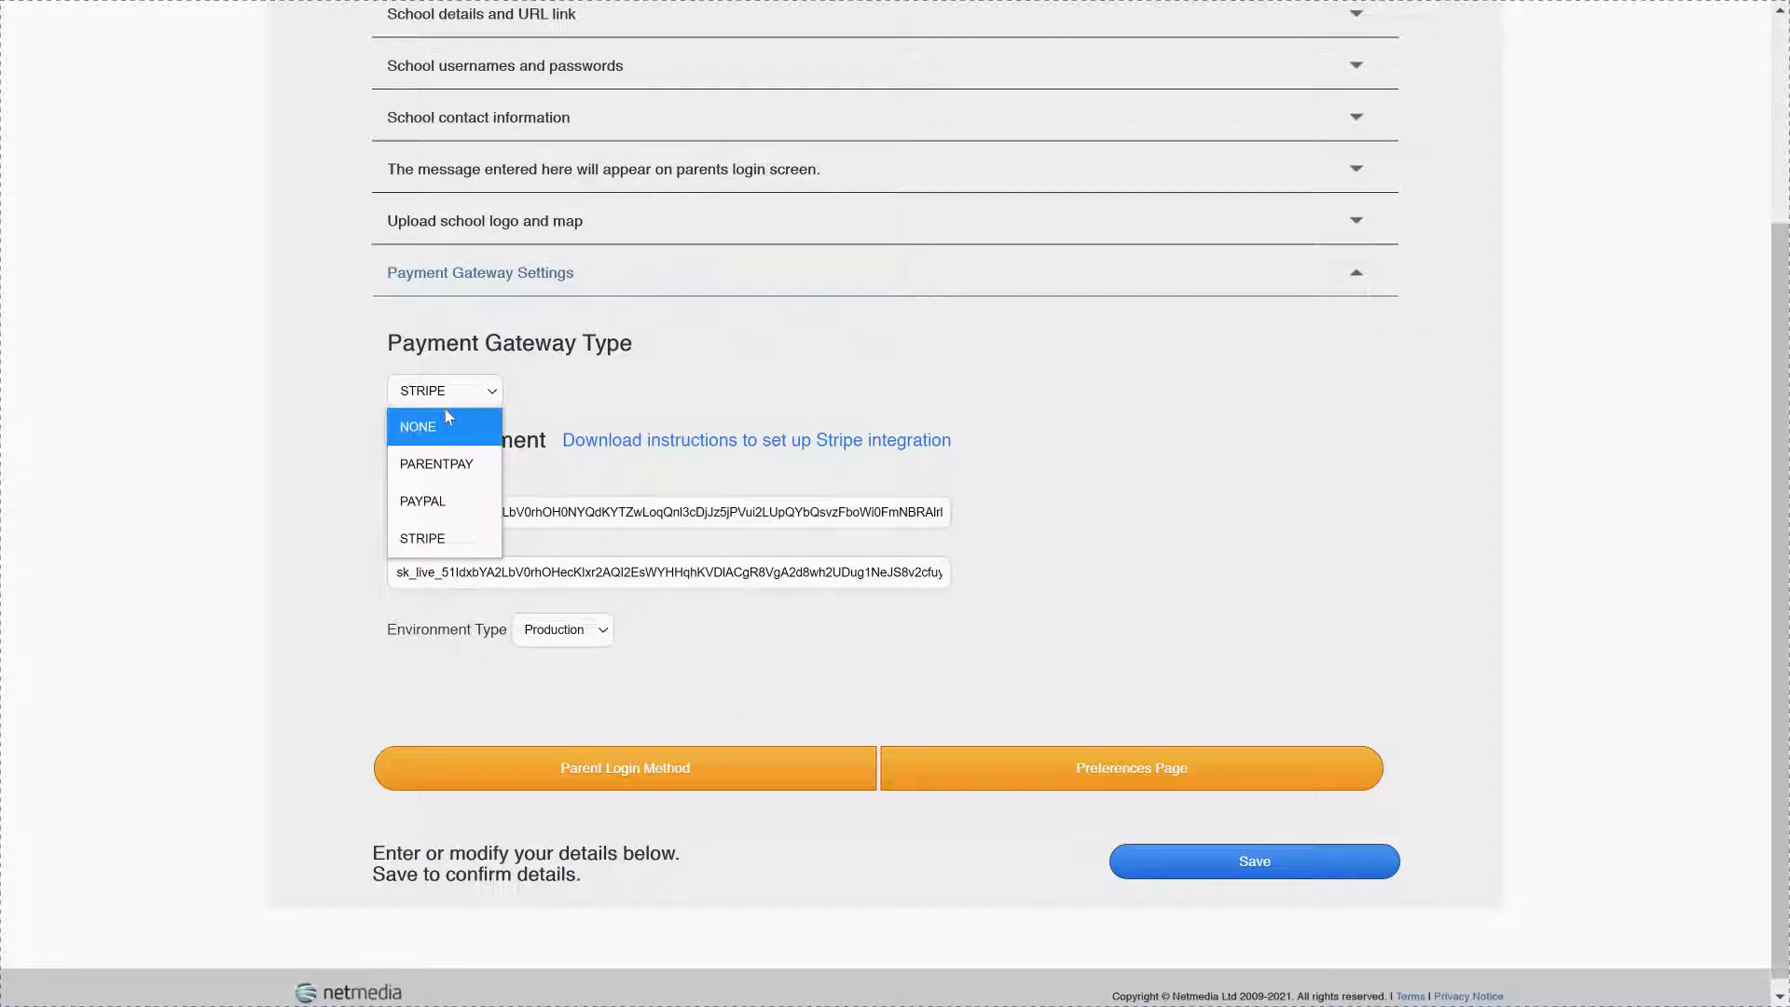
pyautogui.click(444, 546)
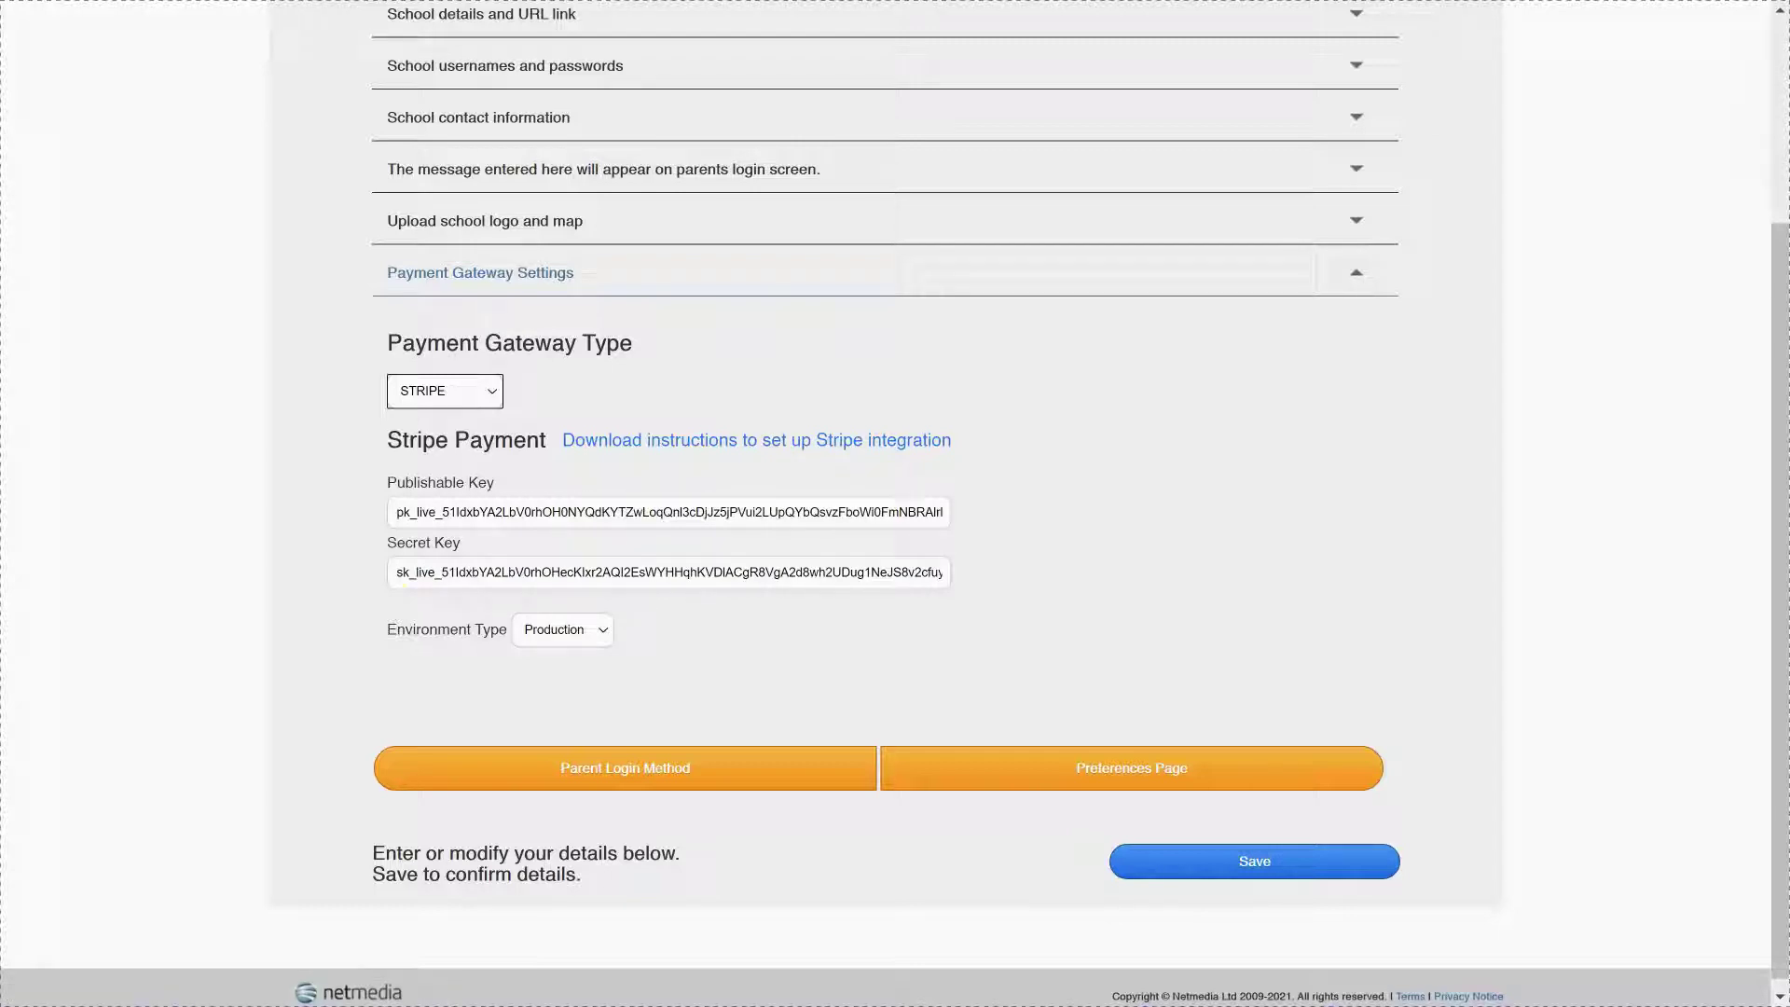
# Set the Stripe environment type to Production and save the school set-up details.
pyautogui.click(570, 641)
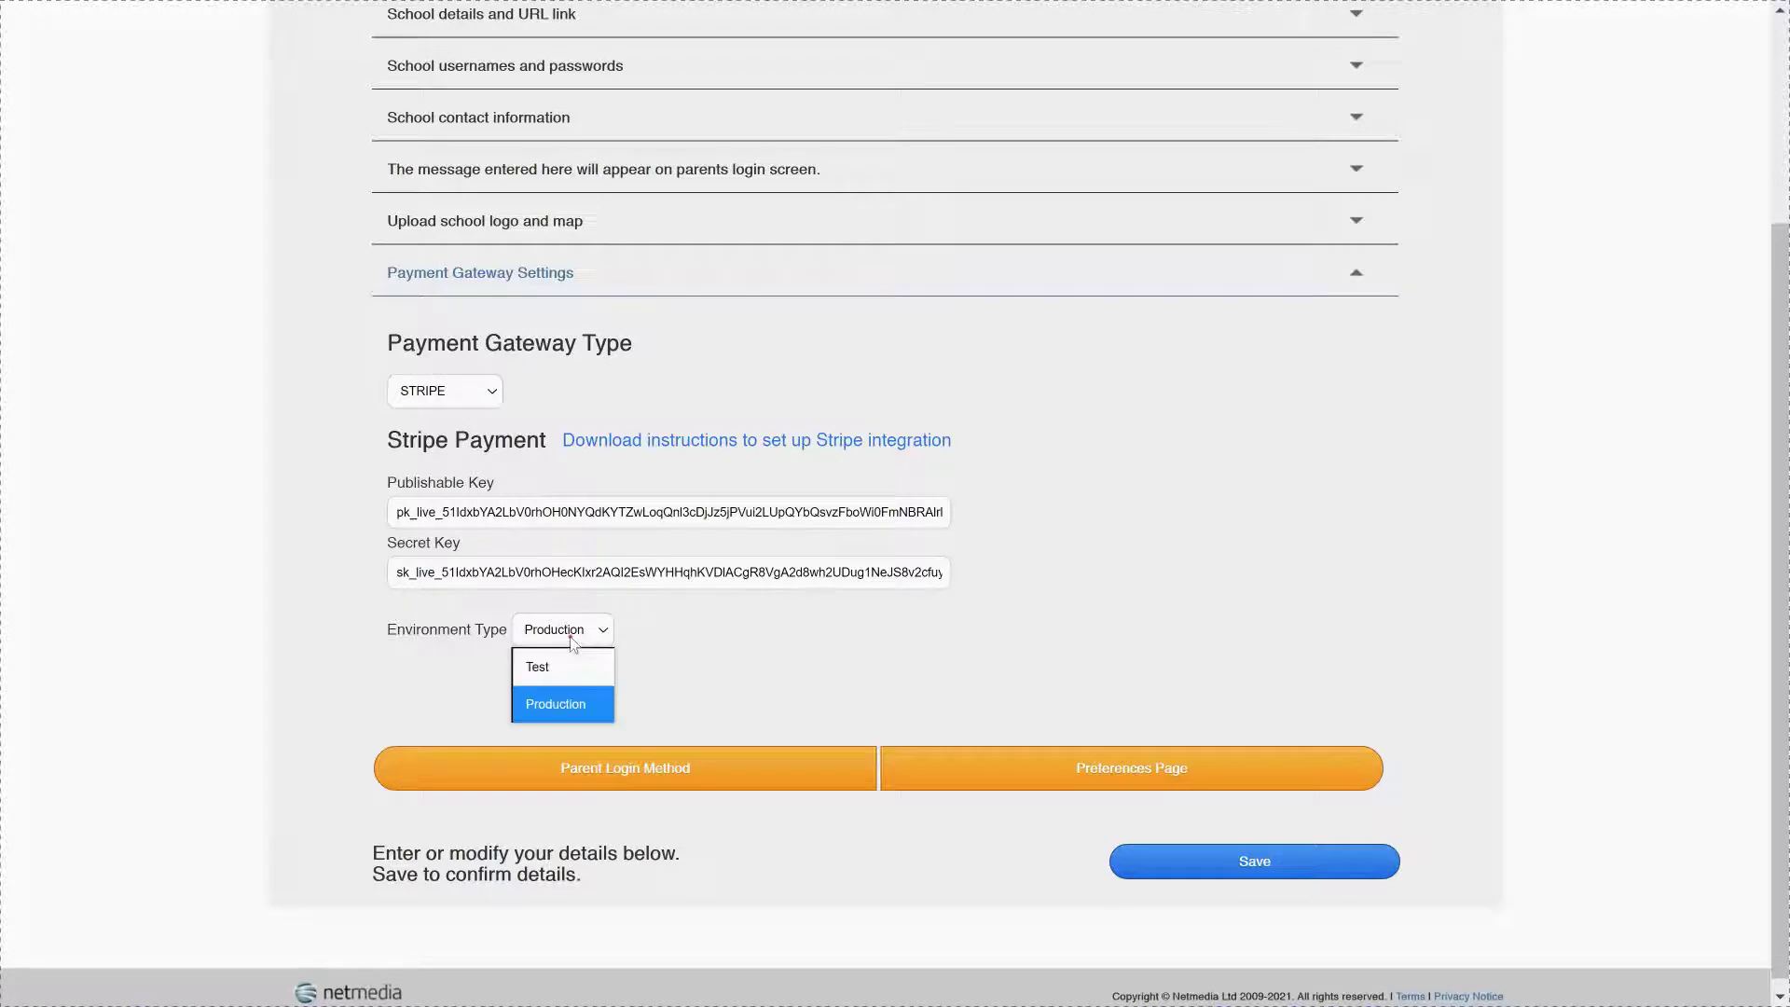
pyautogui.click(563, 709)
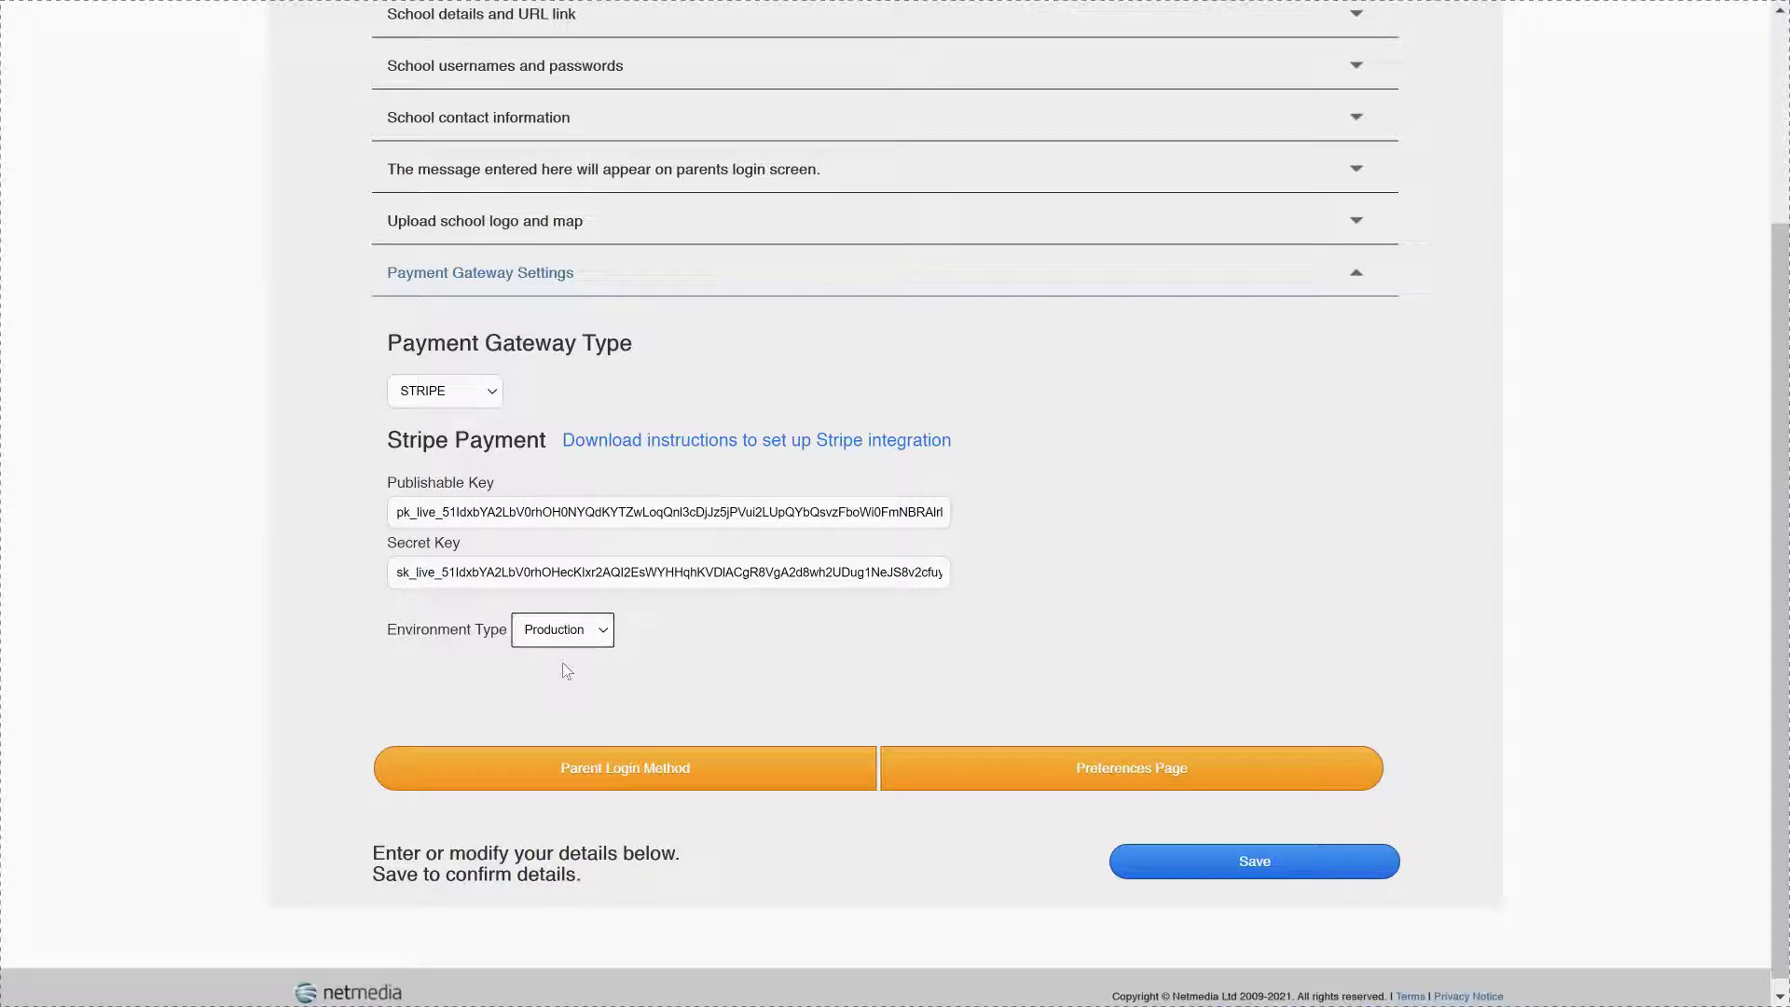
pyautogui.click(1296, 857)
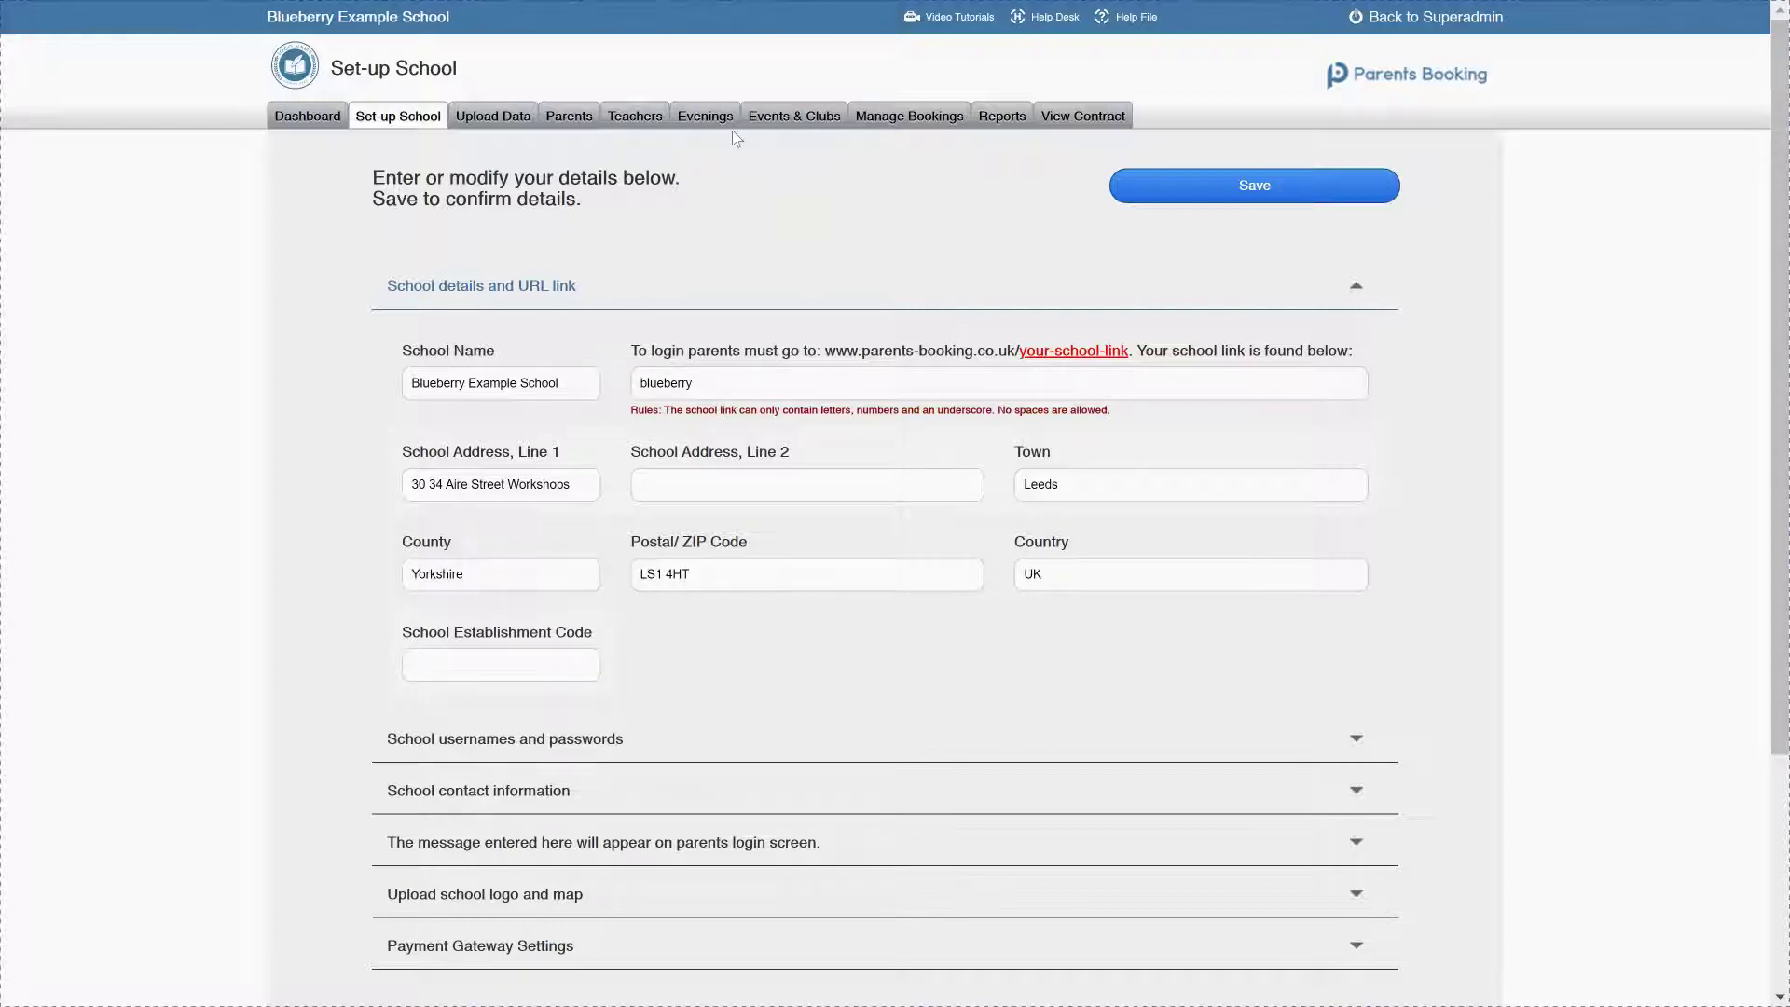
# Open the Student Performance of Lion King event in the Summer Term group for editing.
pyautogui.click(794, 116)
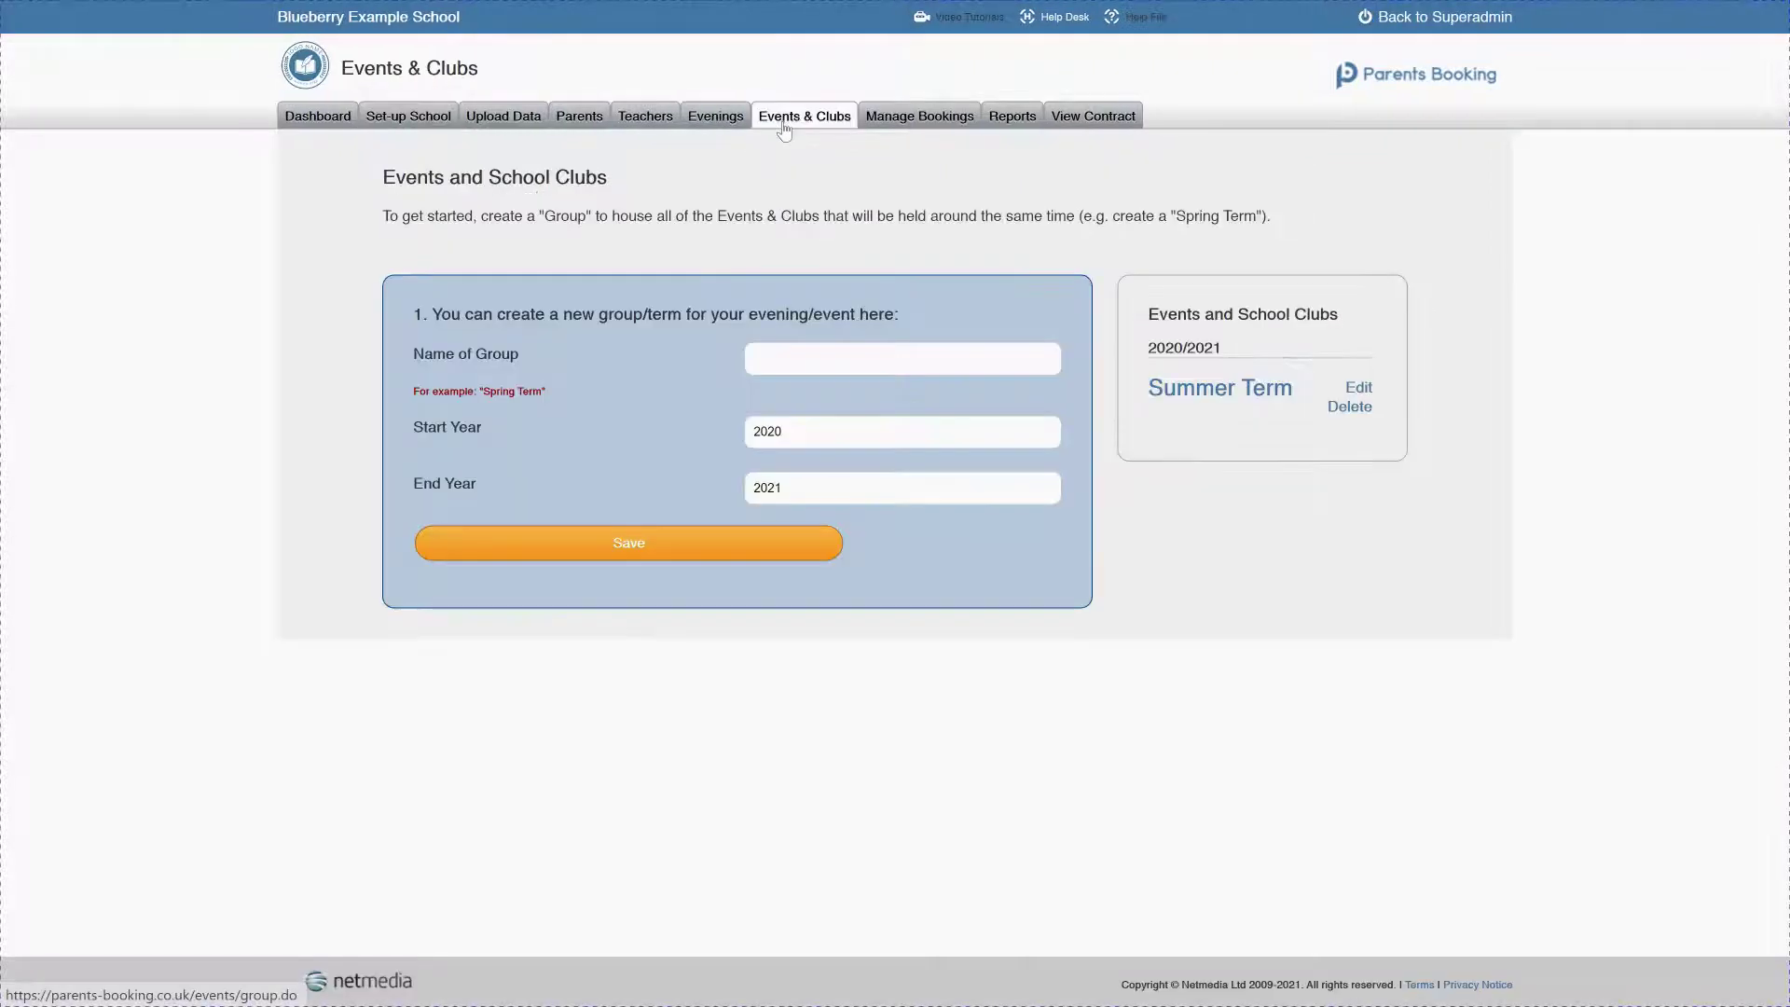
pyautogui.click(1191, 406)
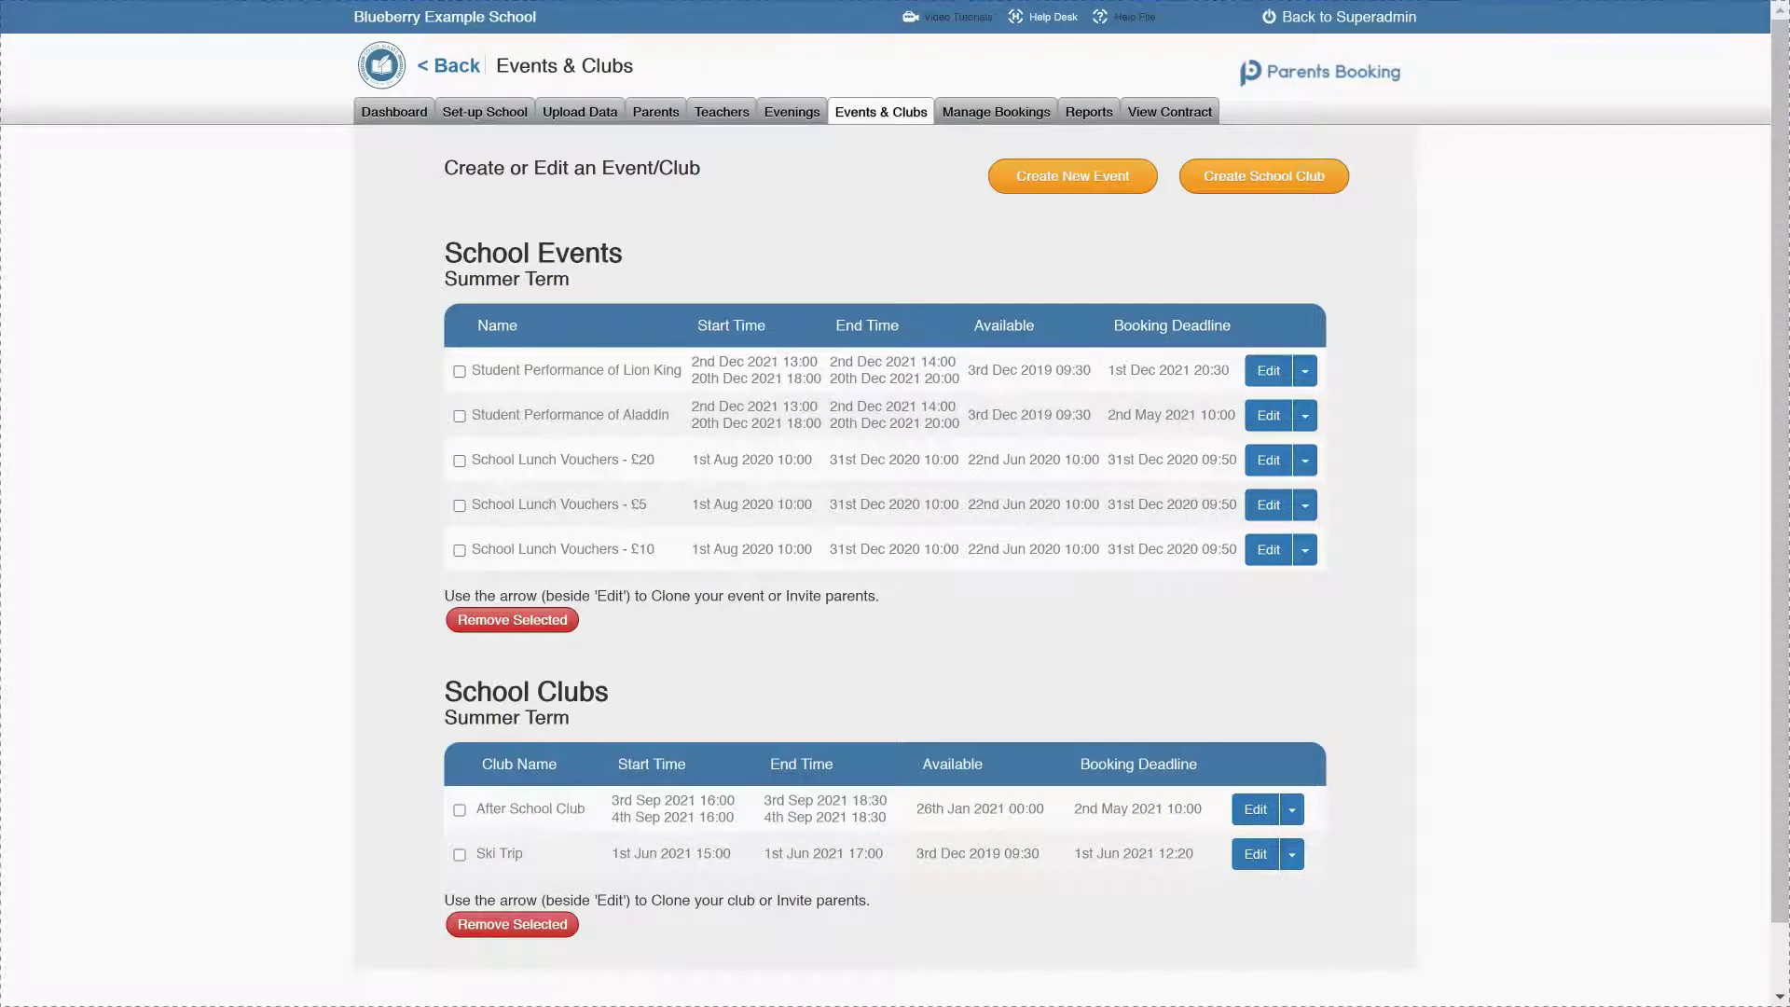
pyautogui.click(1271, 380)
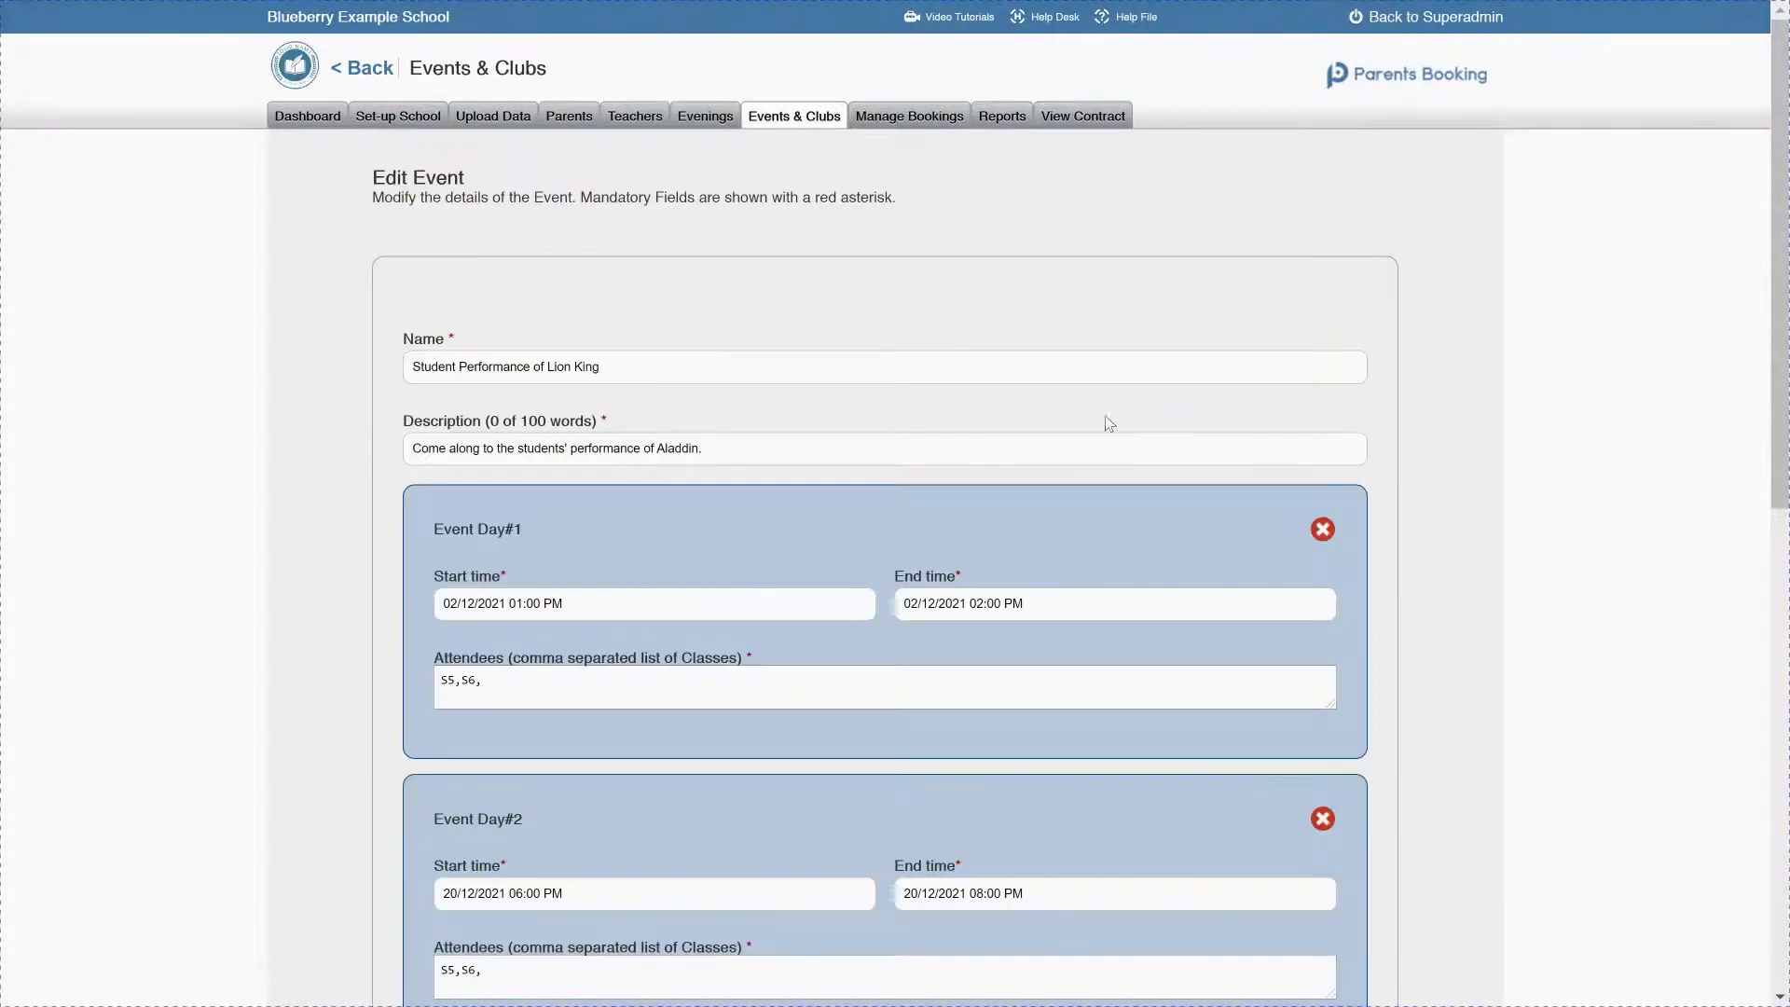
# Review the event's ticket price and the choices for whether parents need to pay for it.
pyautogui.scroll(-7, 709, 322)
pyautogui.scroll(-4, 709, 326)
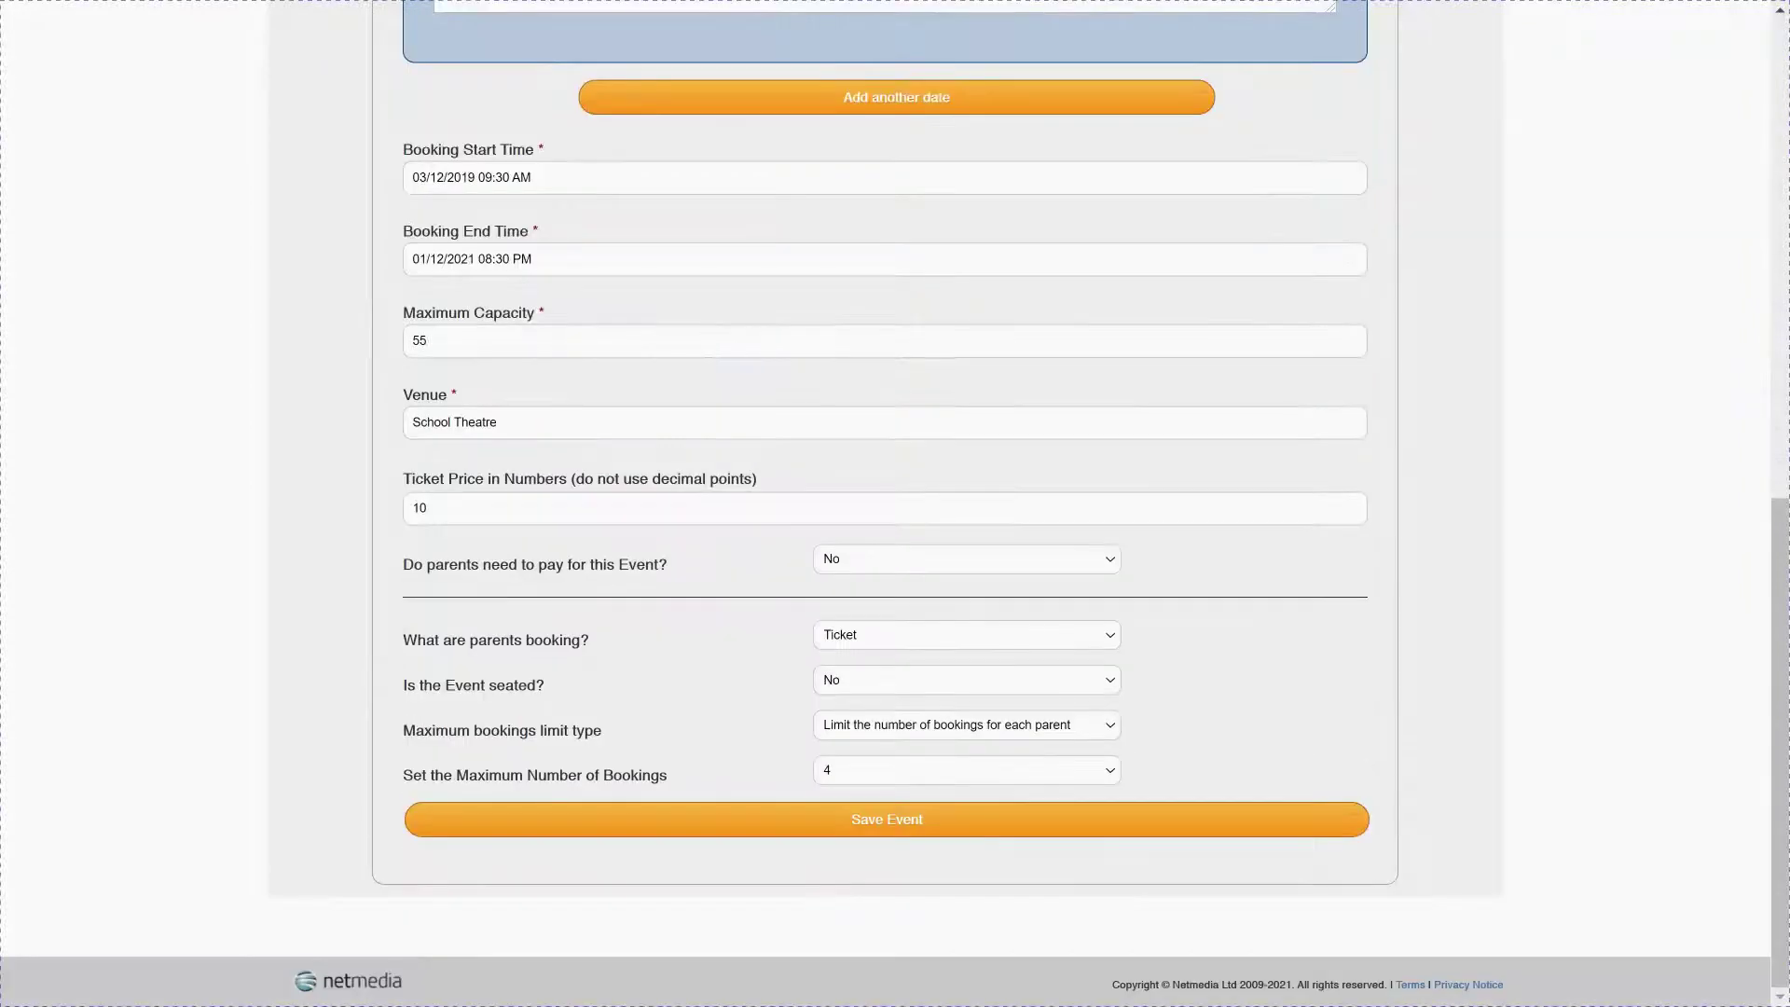
pyautogui.moveTo(413, 563); pyautogui.dragTo(632, 569)
pyautogui.click(638, 567)
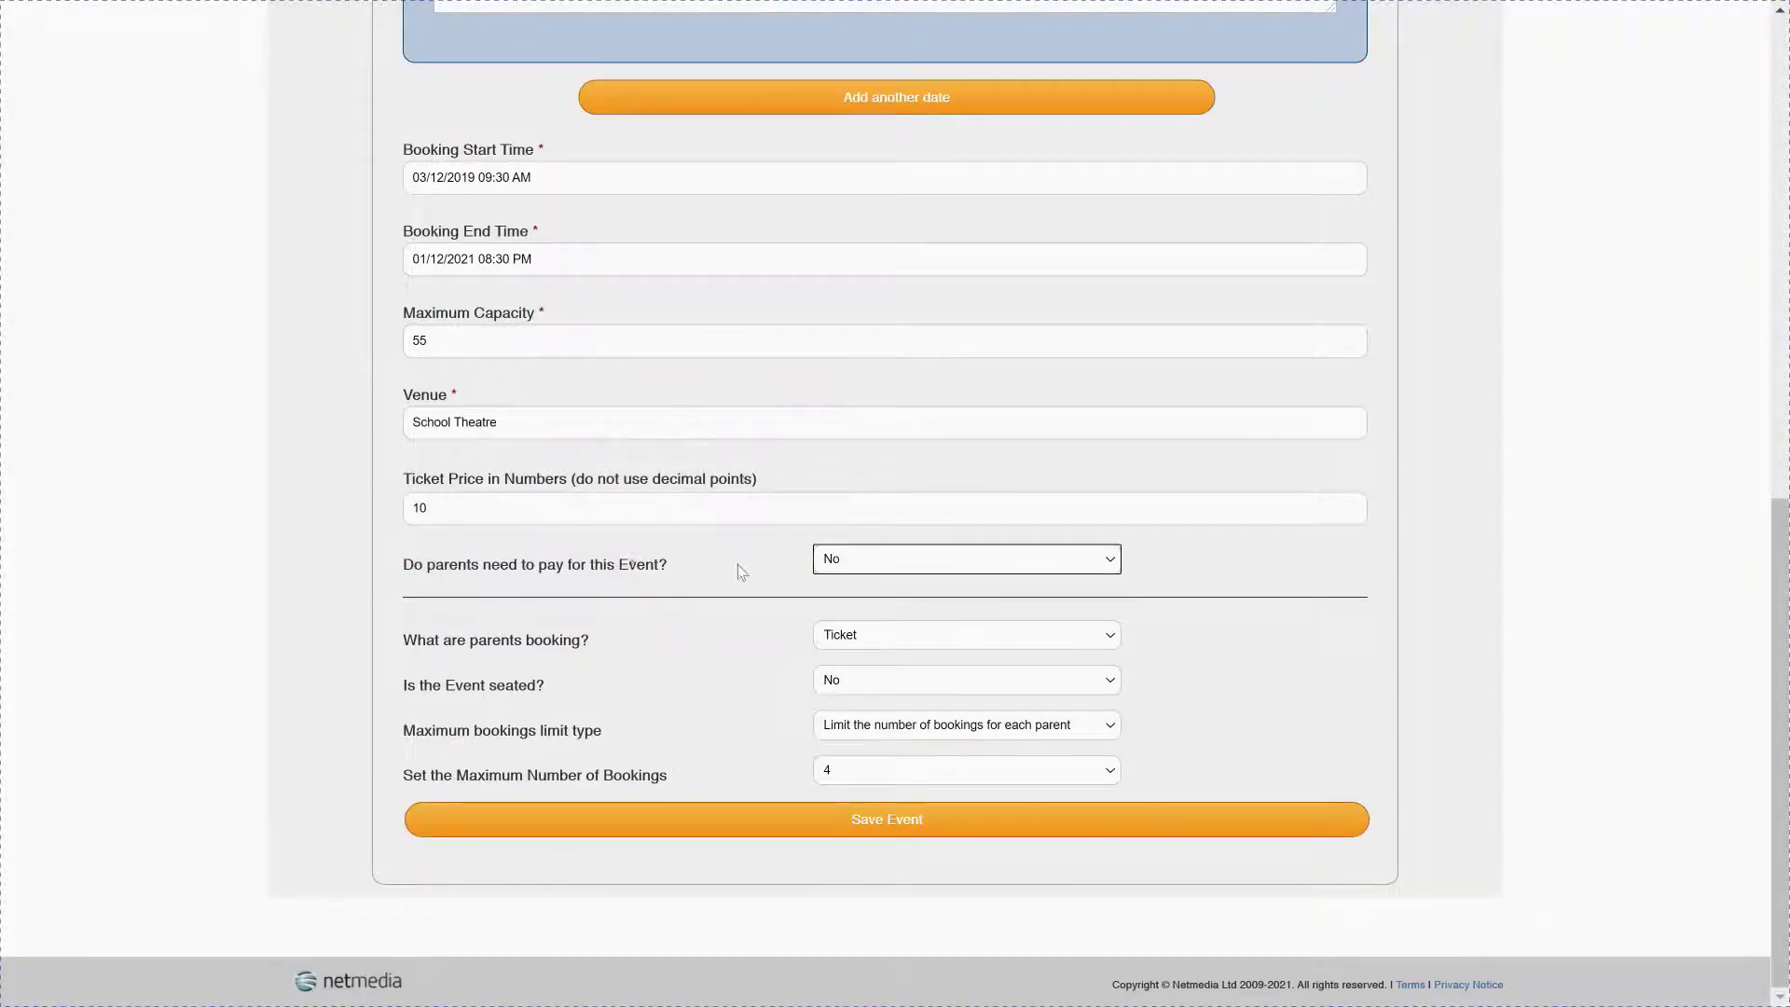
pyautogui.click(869, 562)
pyautogui.click(872, 603)
pyautogui.scroll(10, 673, 612)
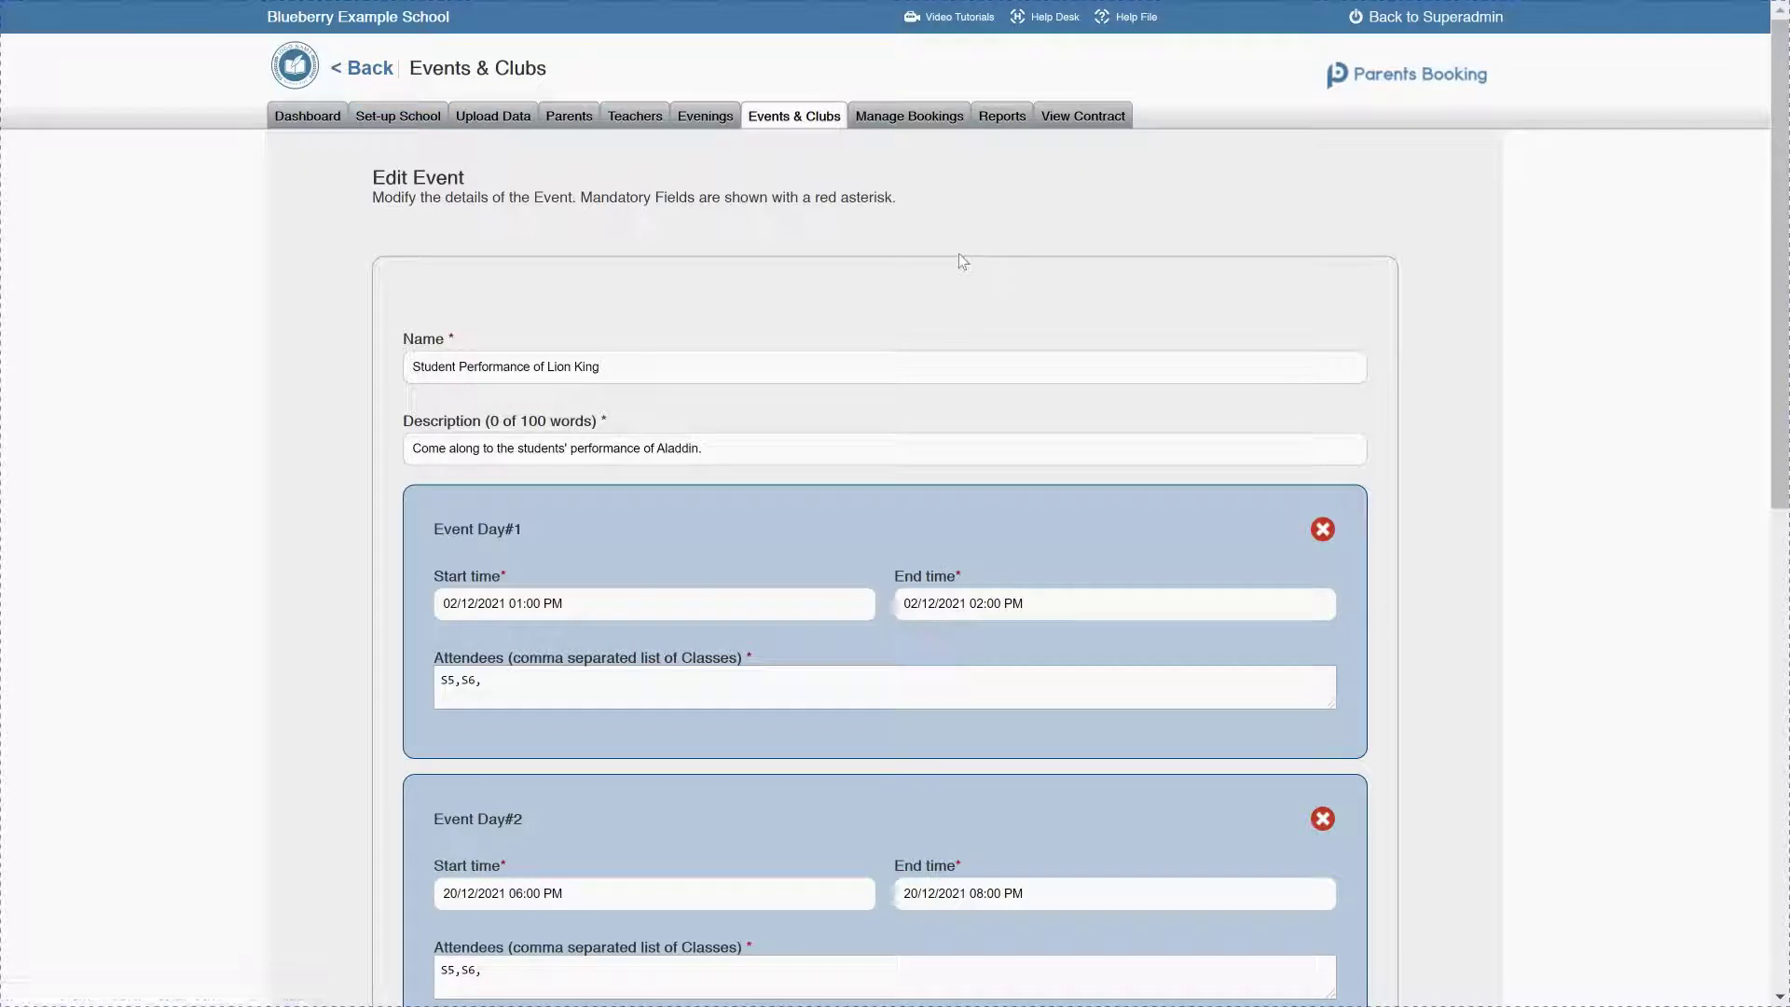
# Start a login as a parent from the bookings management page and list the children in register class S6.
pyautogui.click(909, 116)
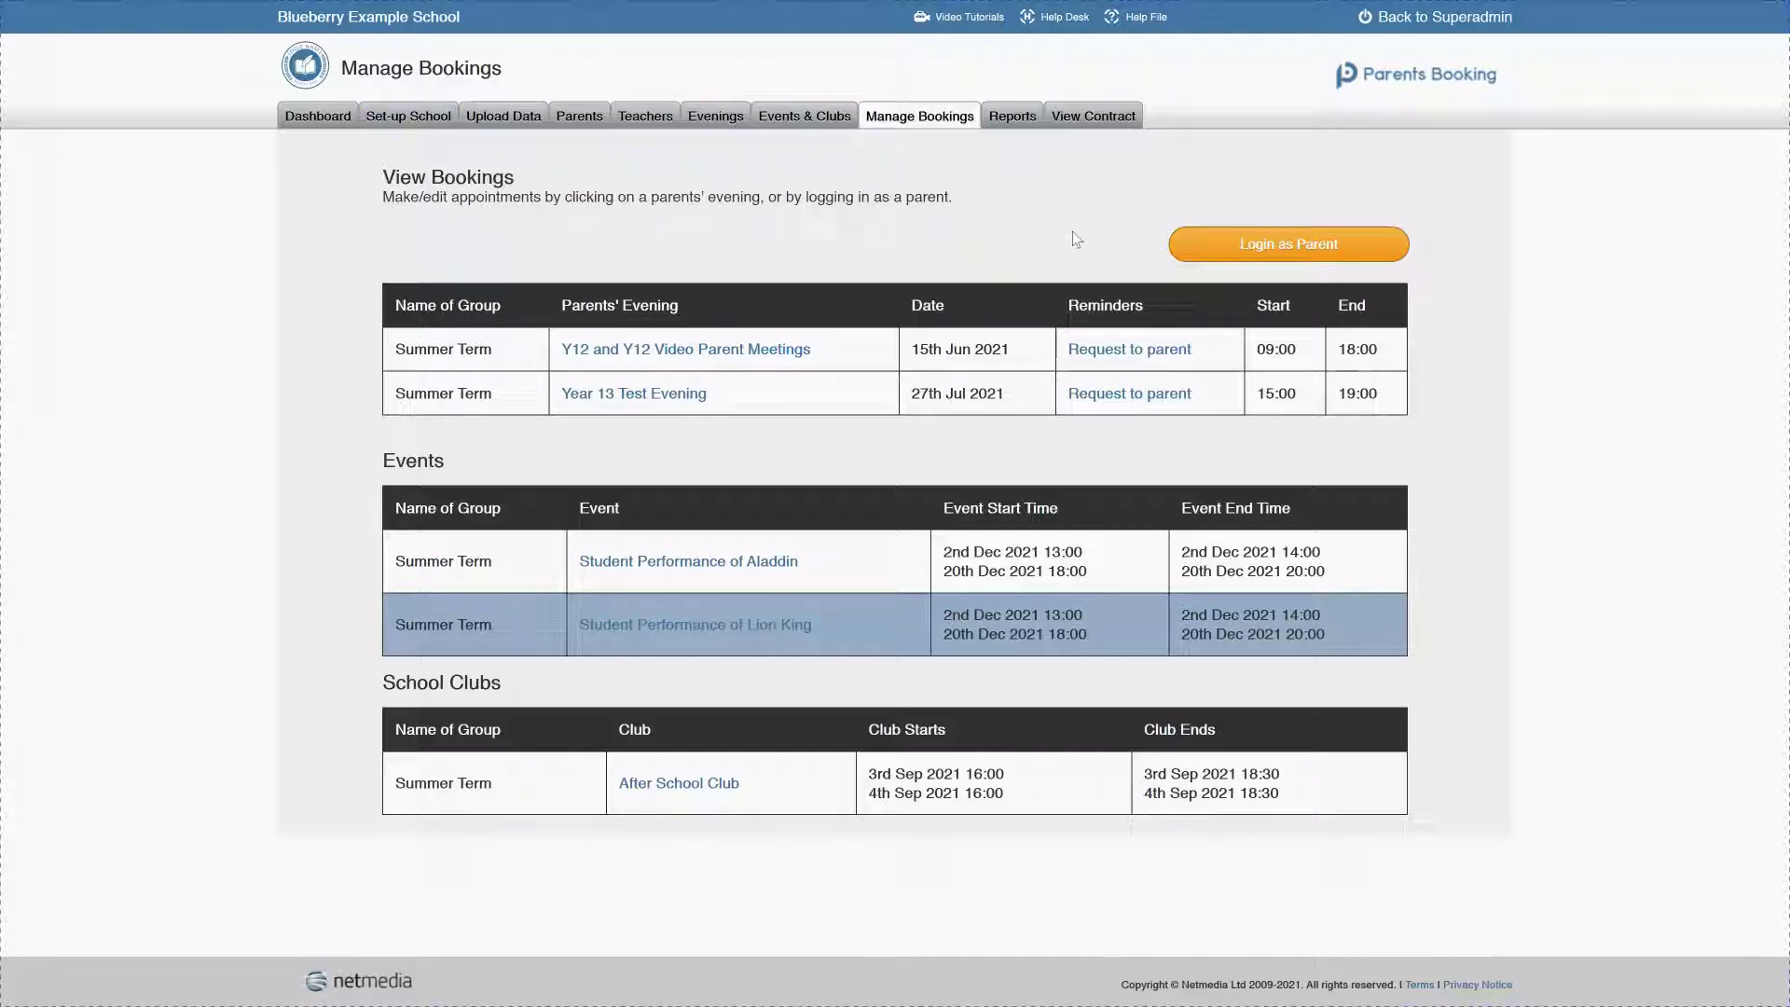
pyautogui.click(1243, 252)
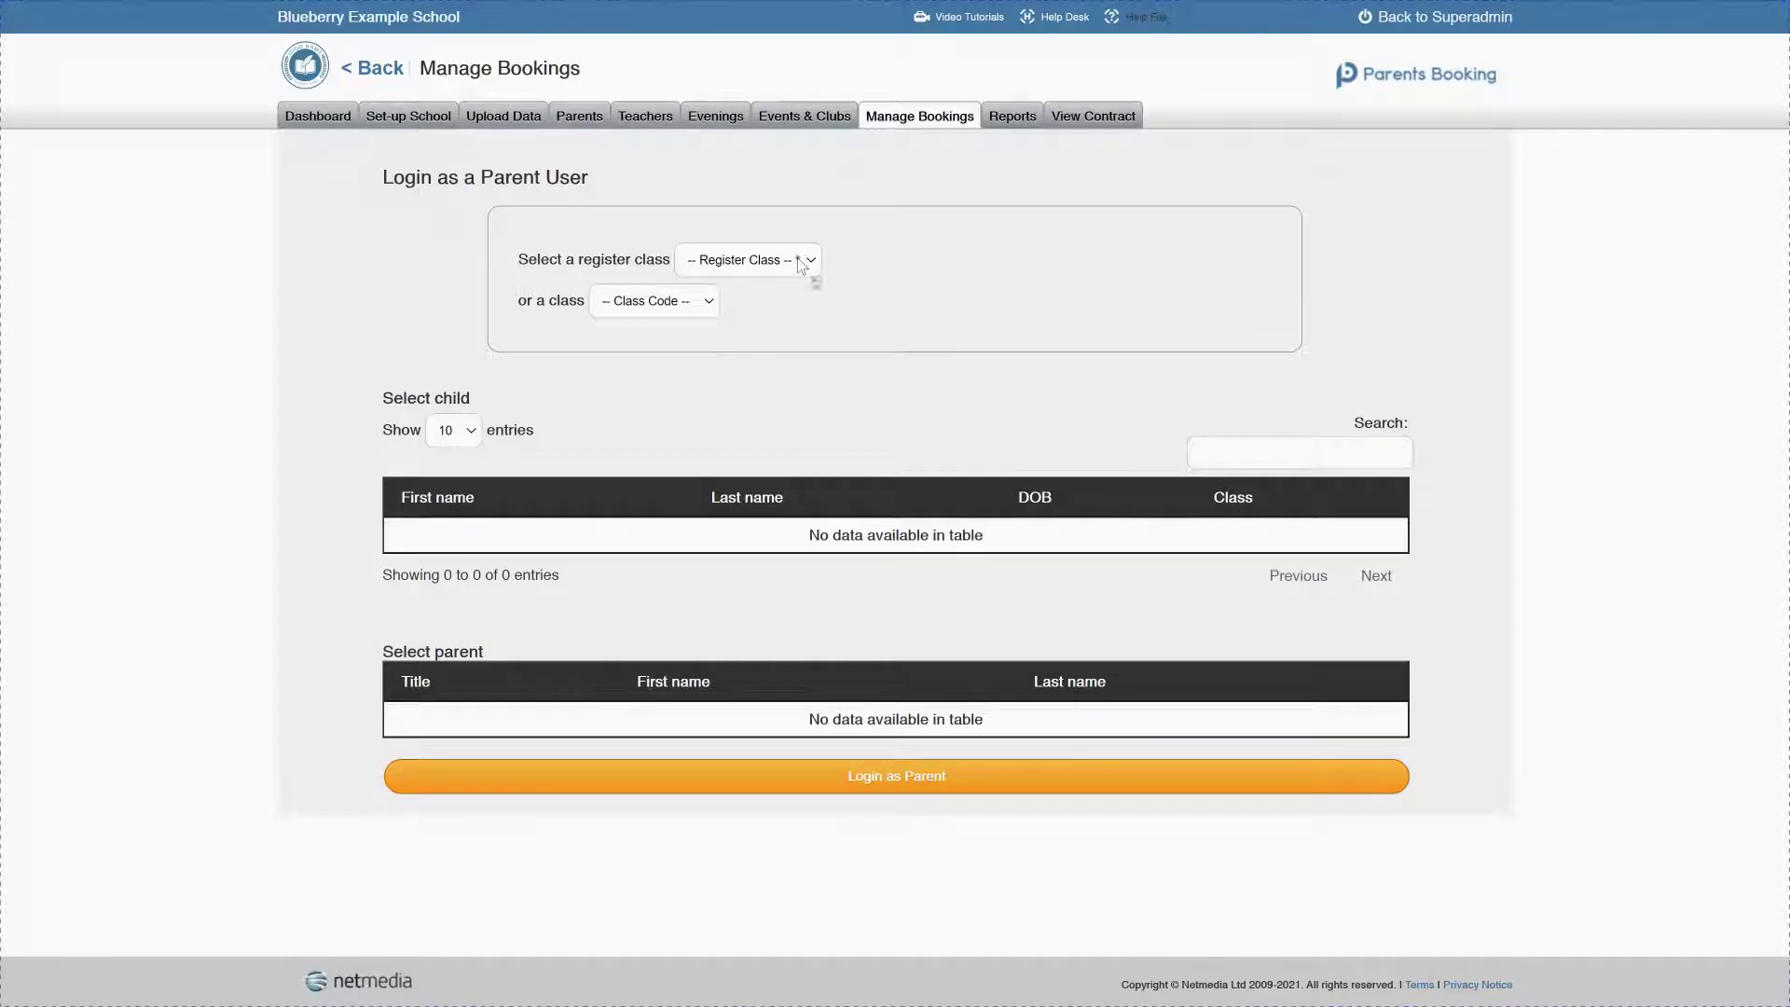
pyautogui.click(799, 265)
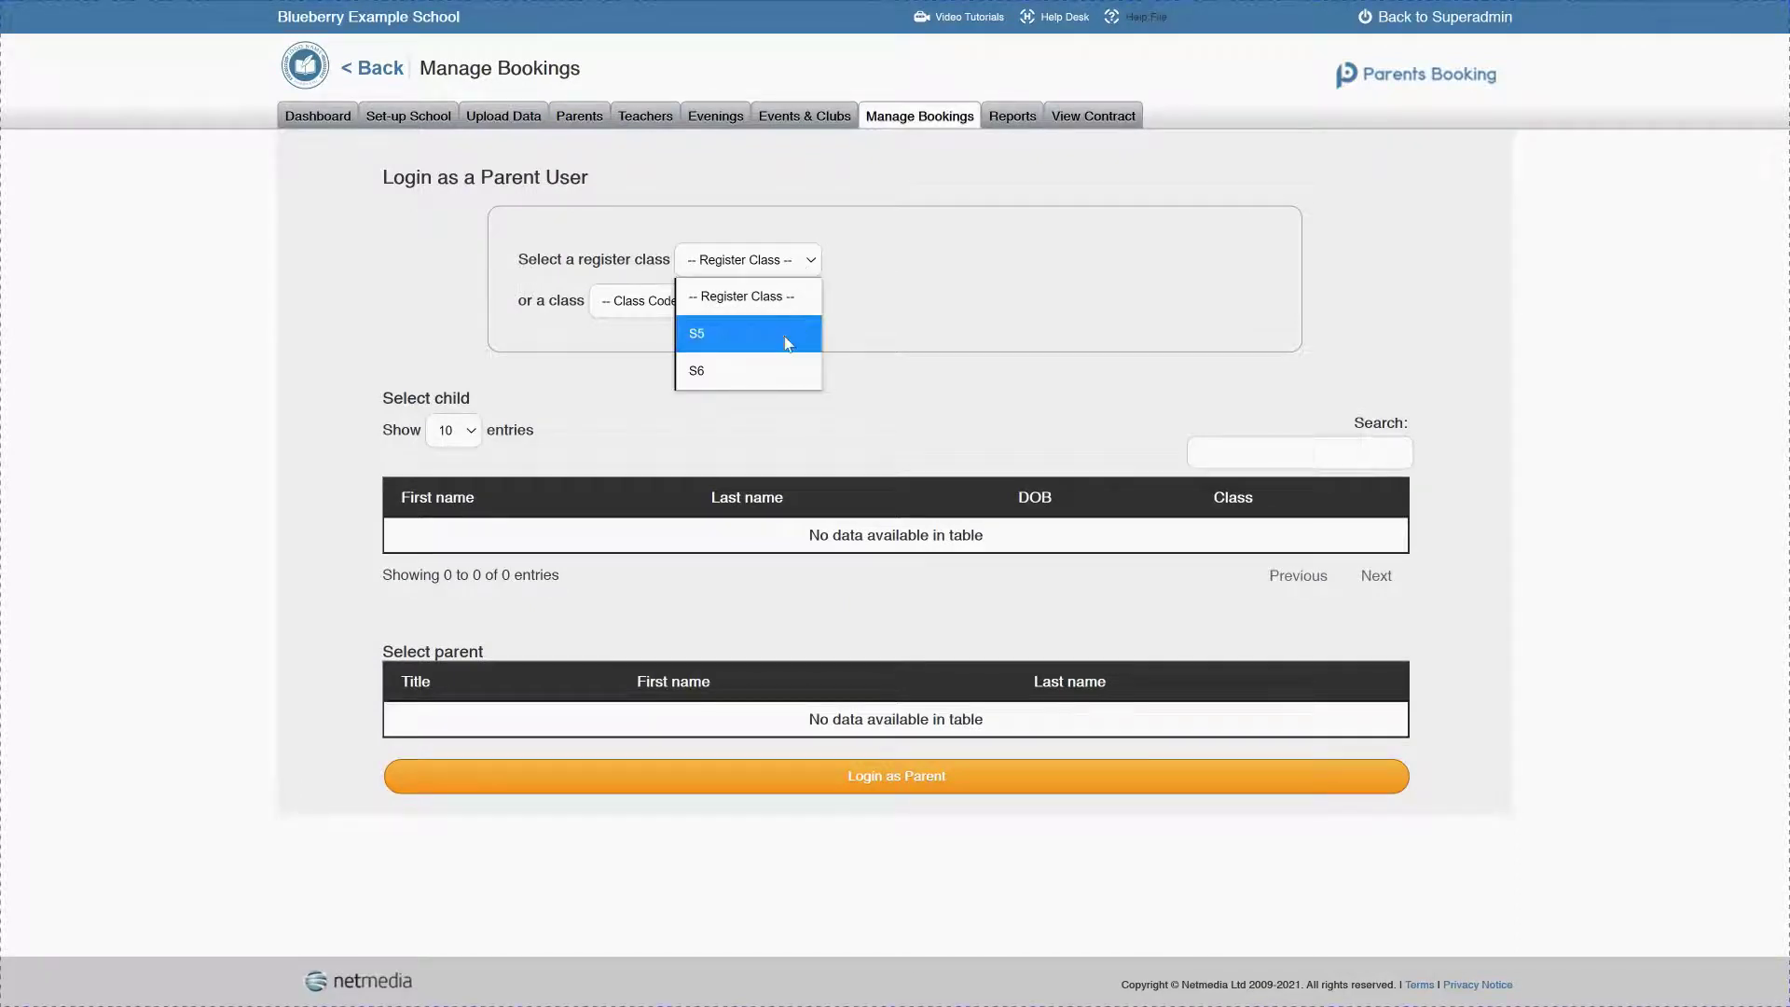
pyautogui.click(780, 371)
# Choose the sixth child in the class list and the parent titled Mr, and log in as that parent.
pyautogui.scroll(-3, 643, 606)
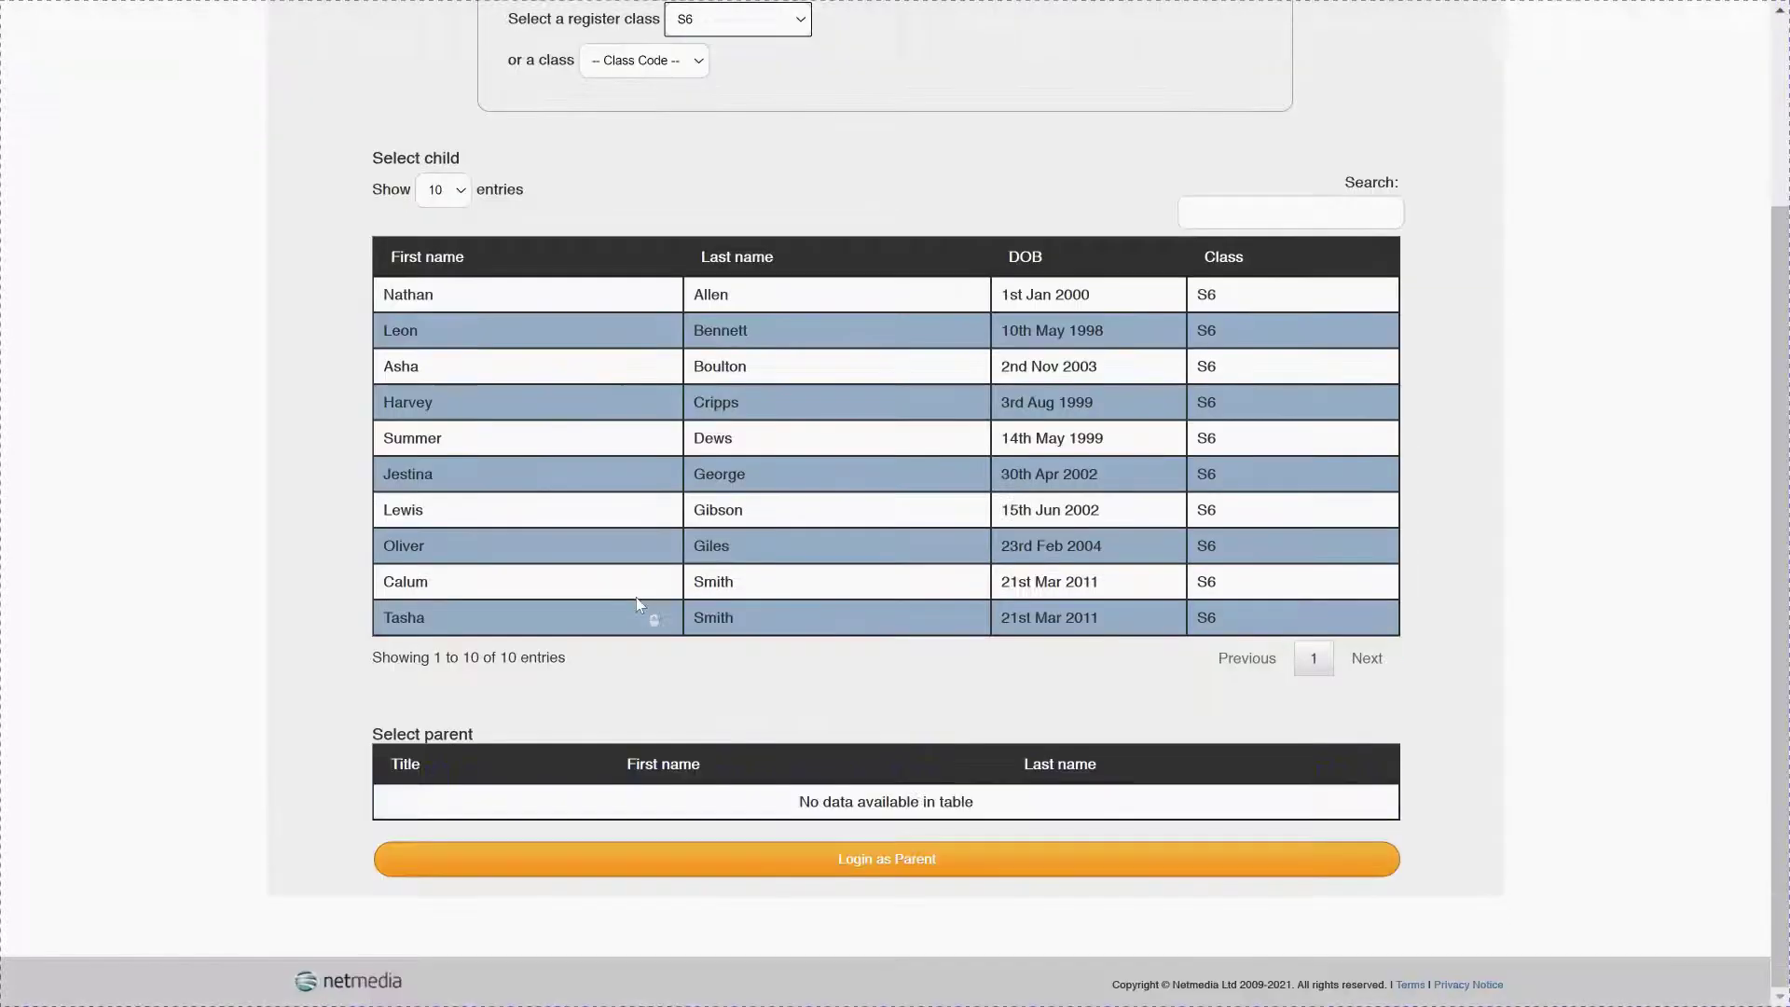
pyautogui.click(549, 473)
pyautogui.click(652, 804)
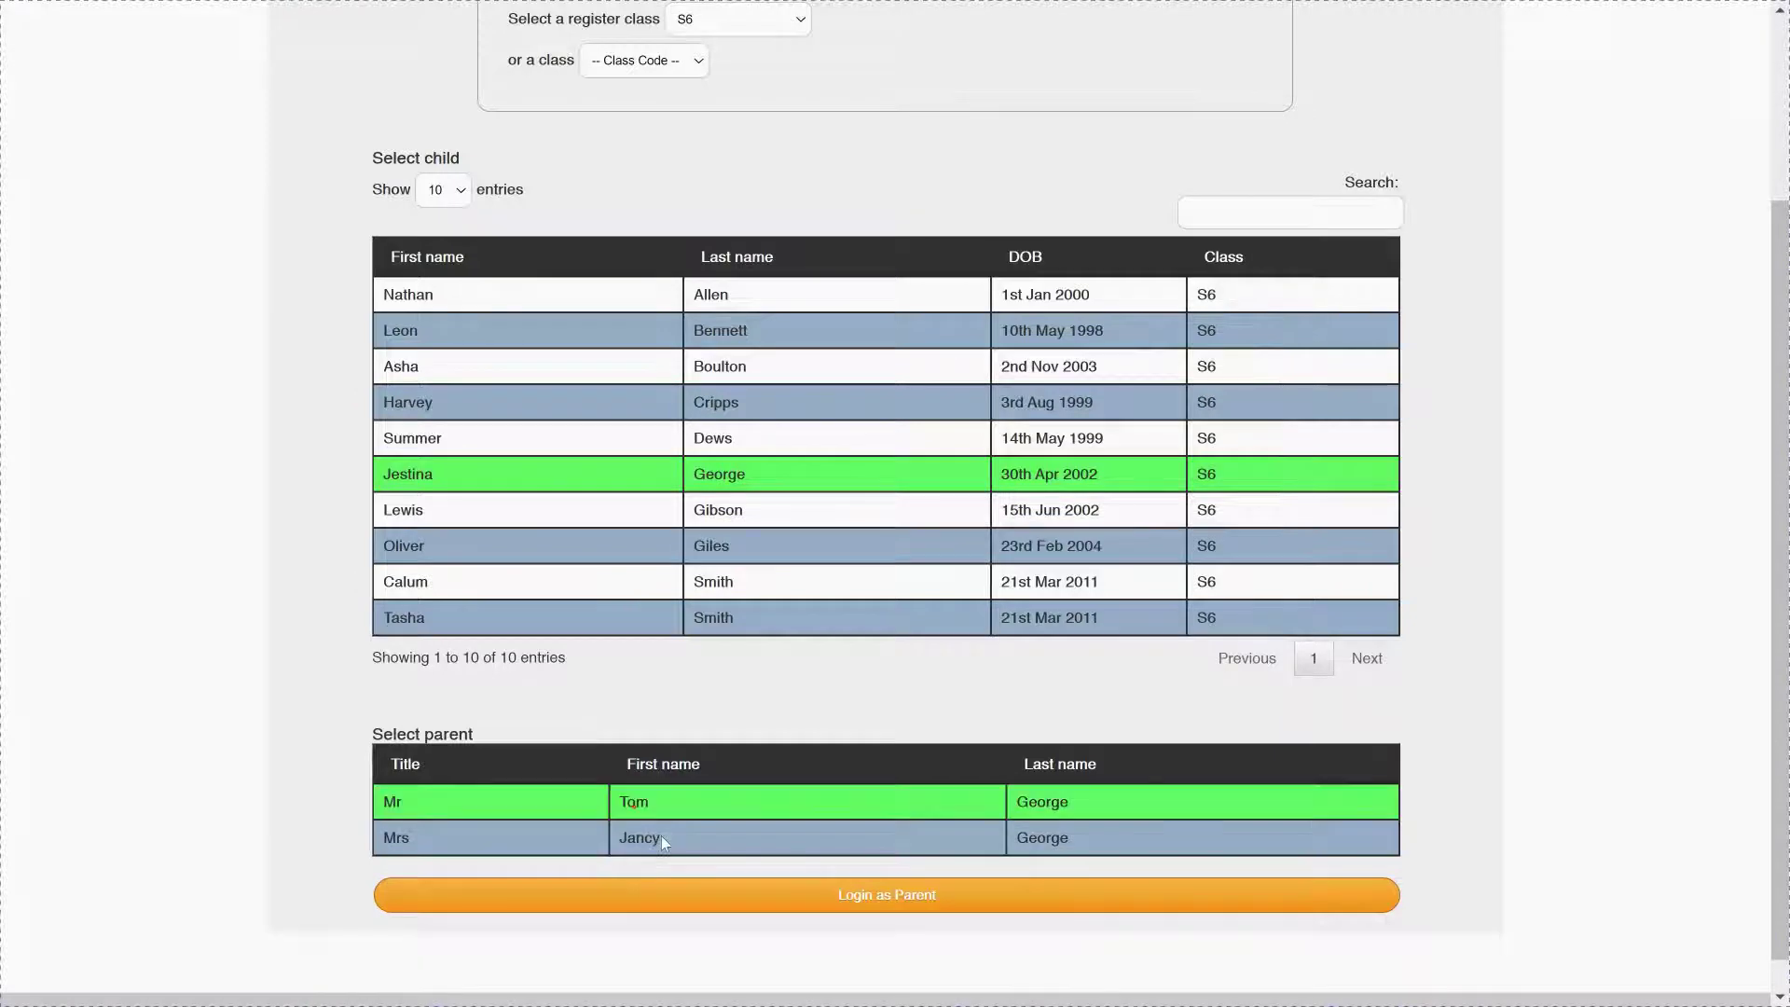
pyautogui.click(719, 892)
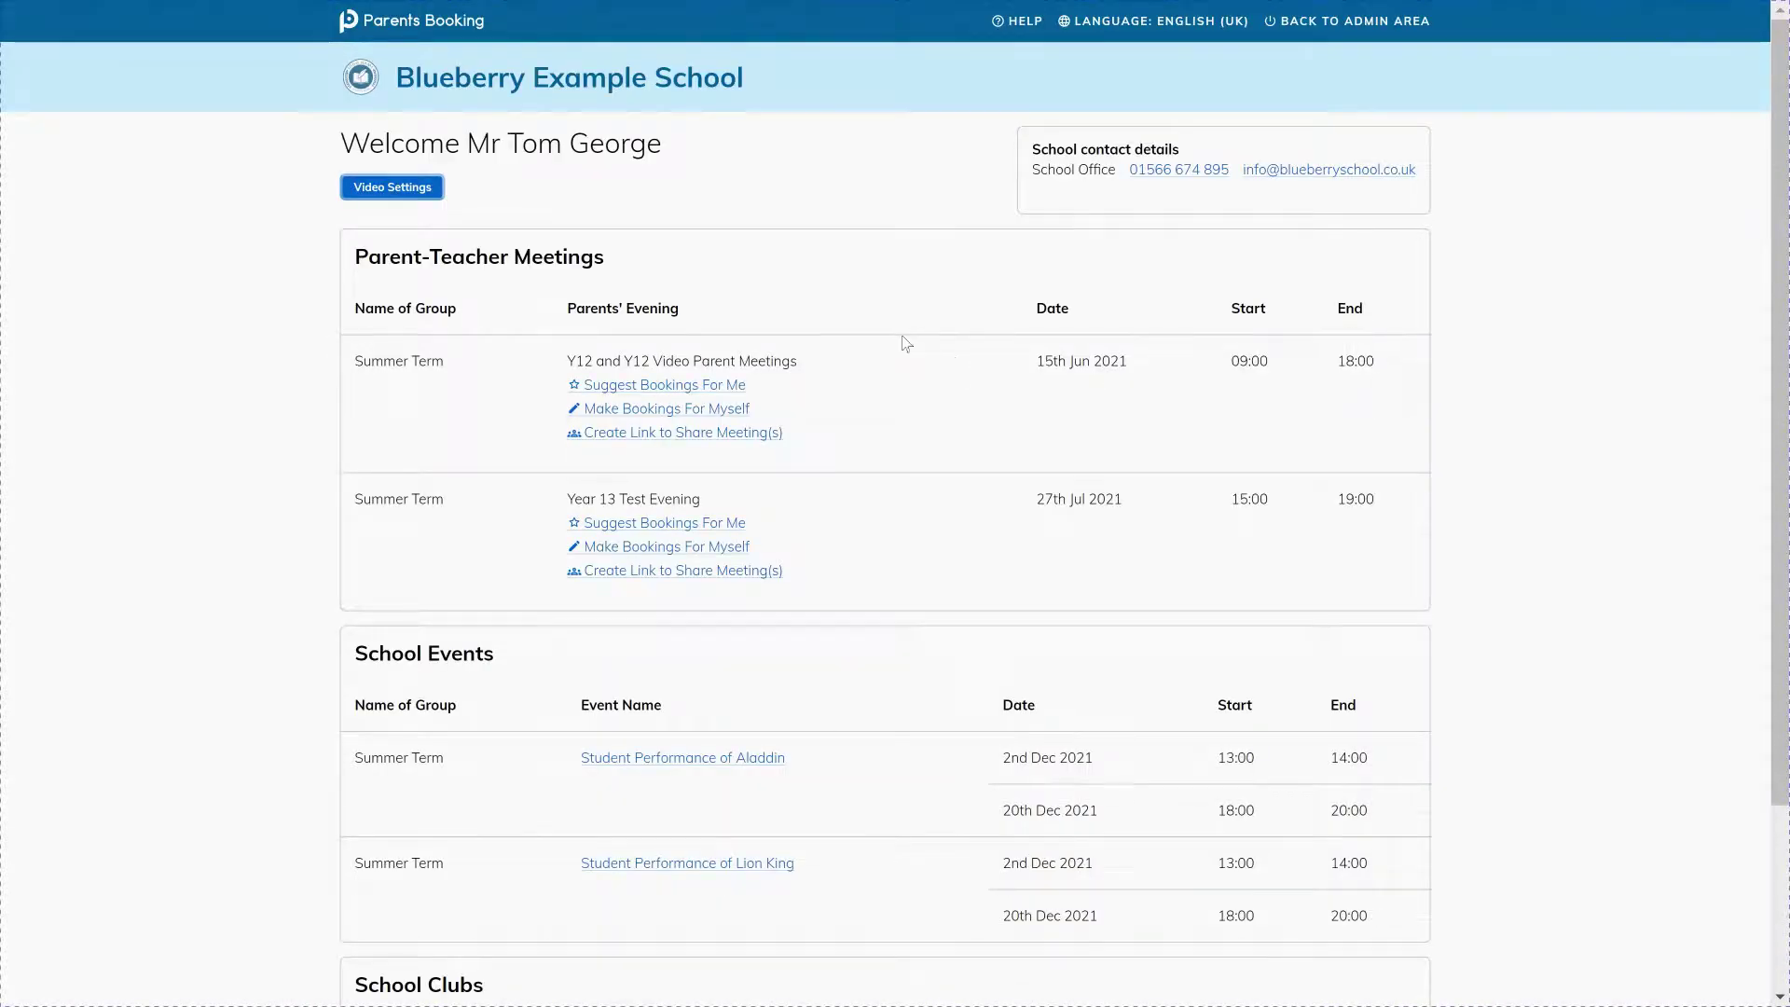
# Open the Student Performance of Aladdin event, choose the number of tickets for 2nd Dec 2021 at 13:00, and proceed to book and pay.
pyautogui.scroll(-3, 794, 589)
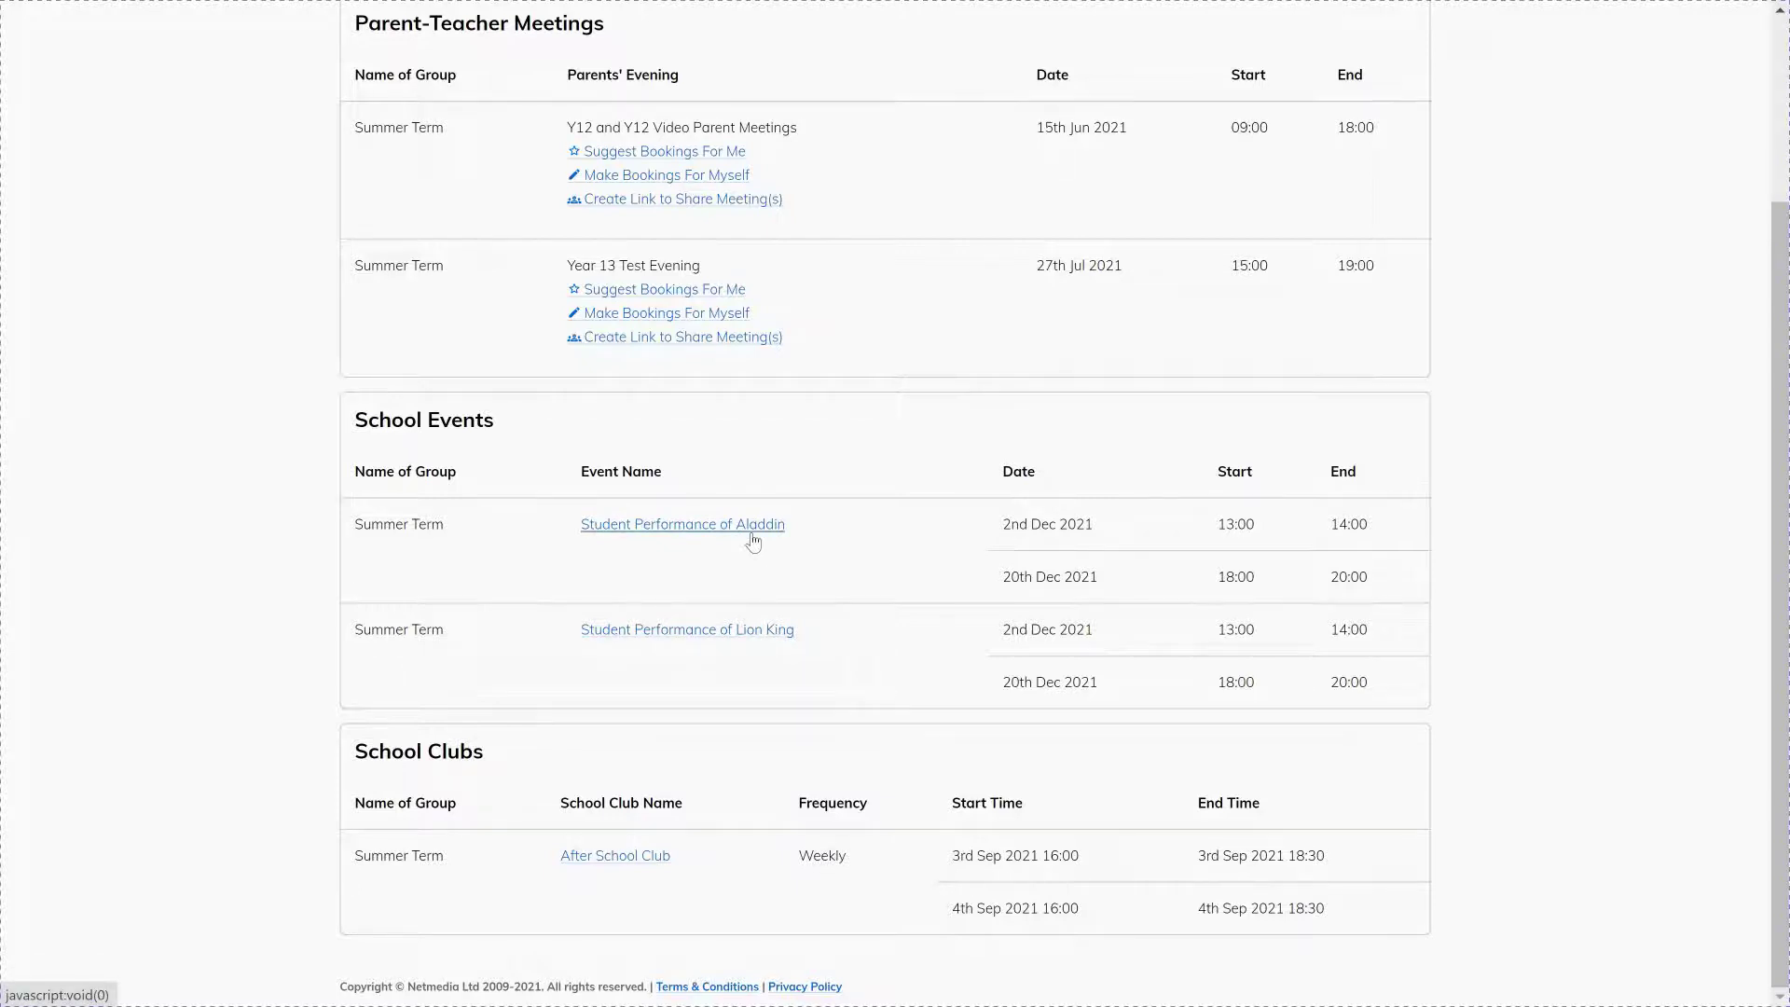
pyautogui.click(711, 528)
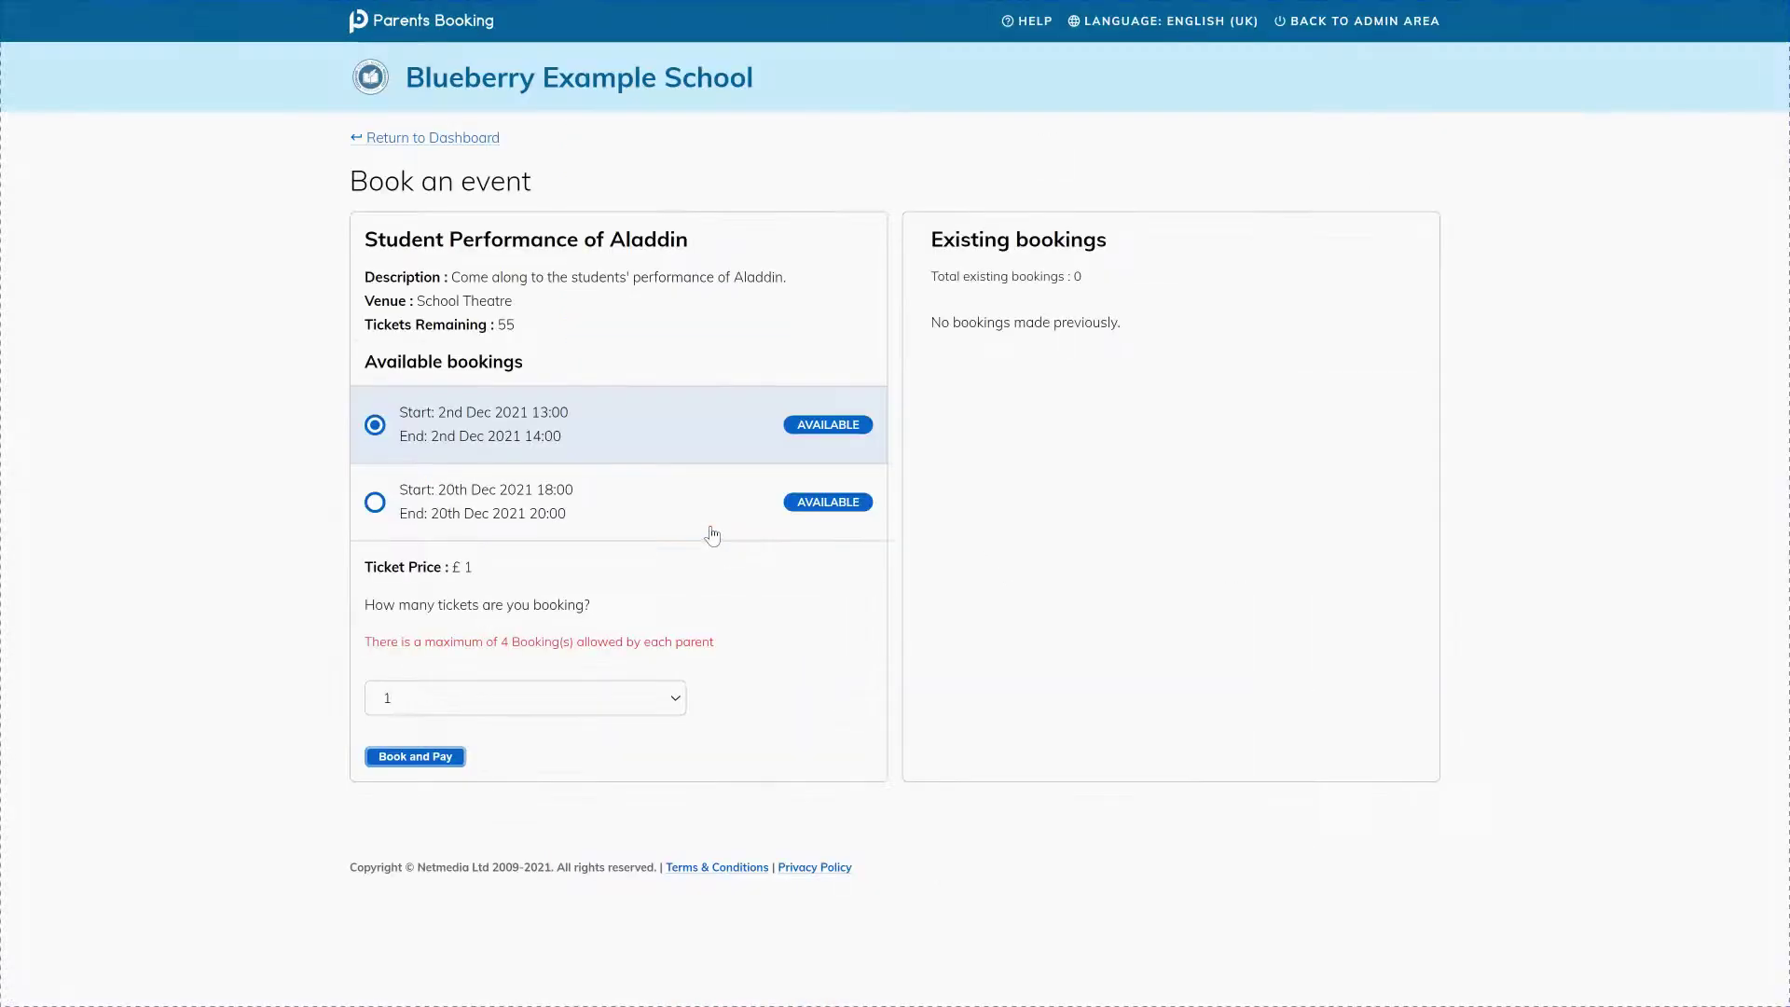
pyautogui.click(429, 760)
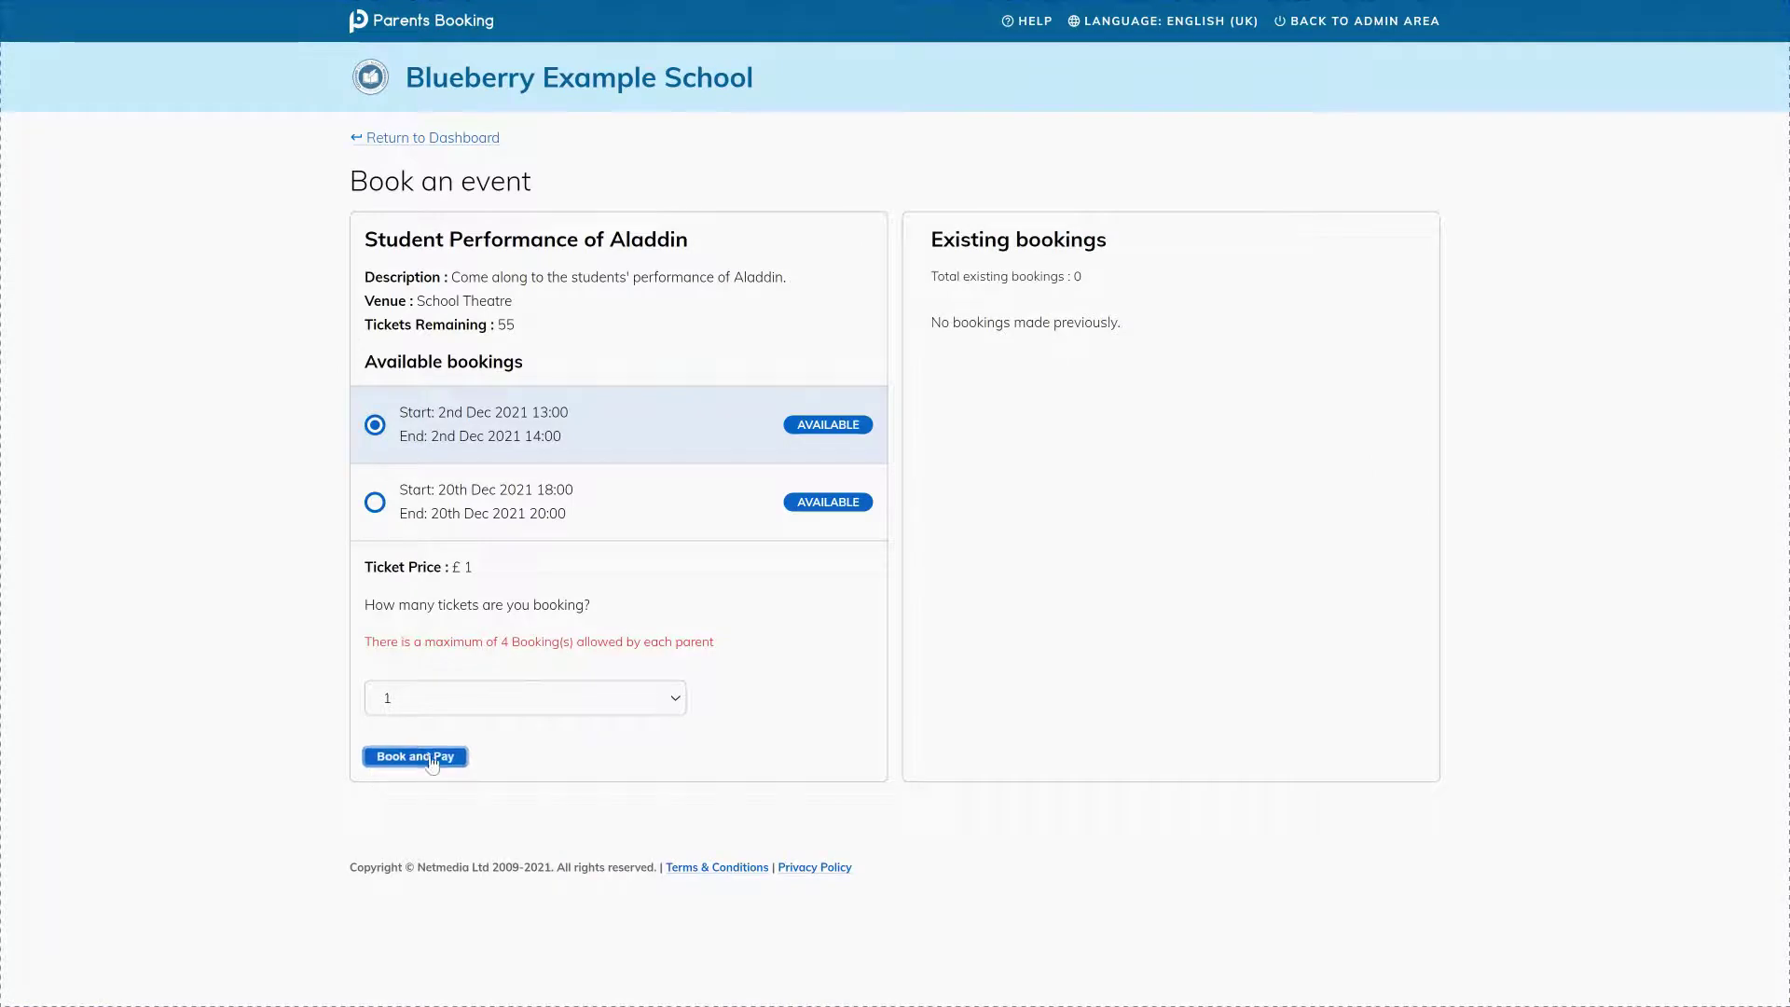
pyautogui.click(584, 710)
pyautogui.click(584, 759)
pyautogui.click(416, 759)
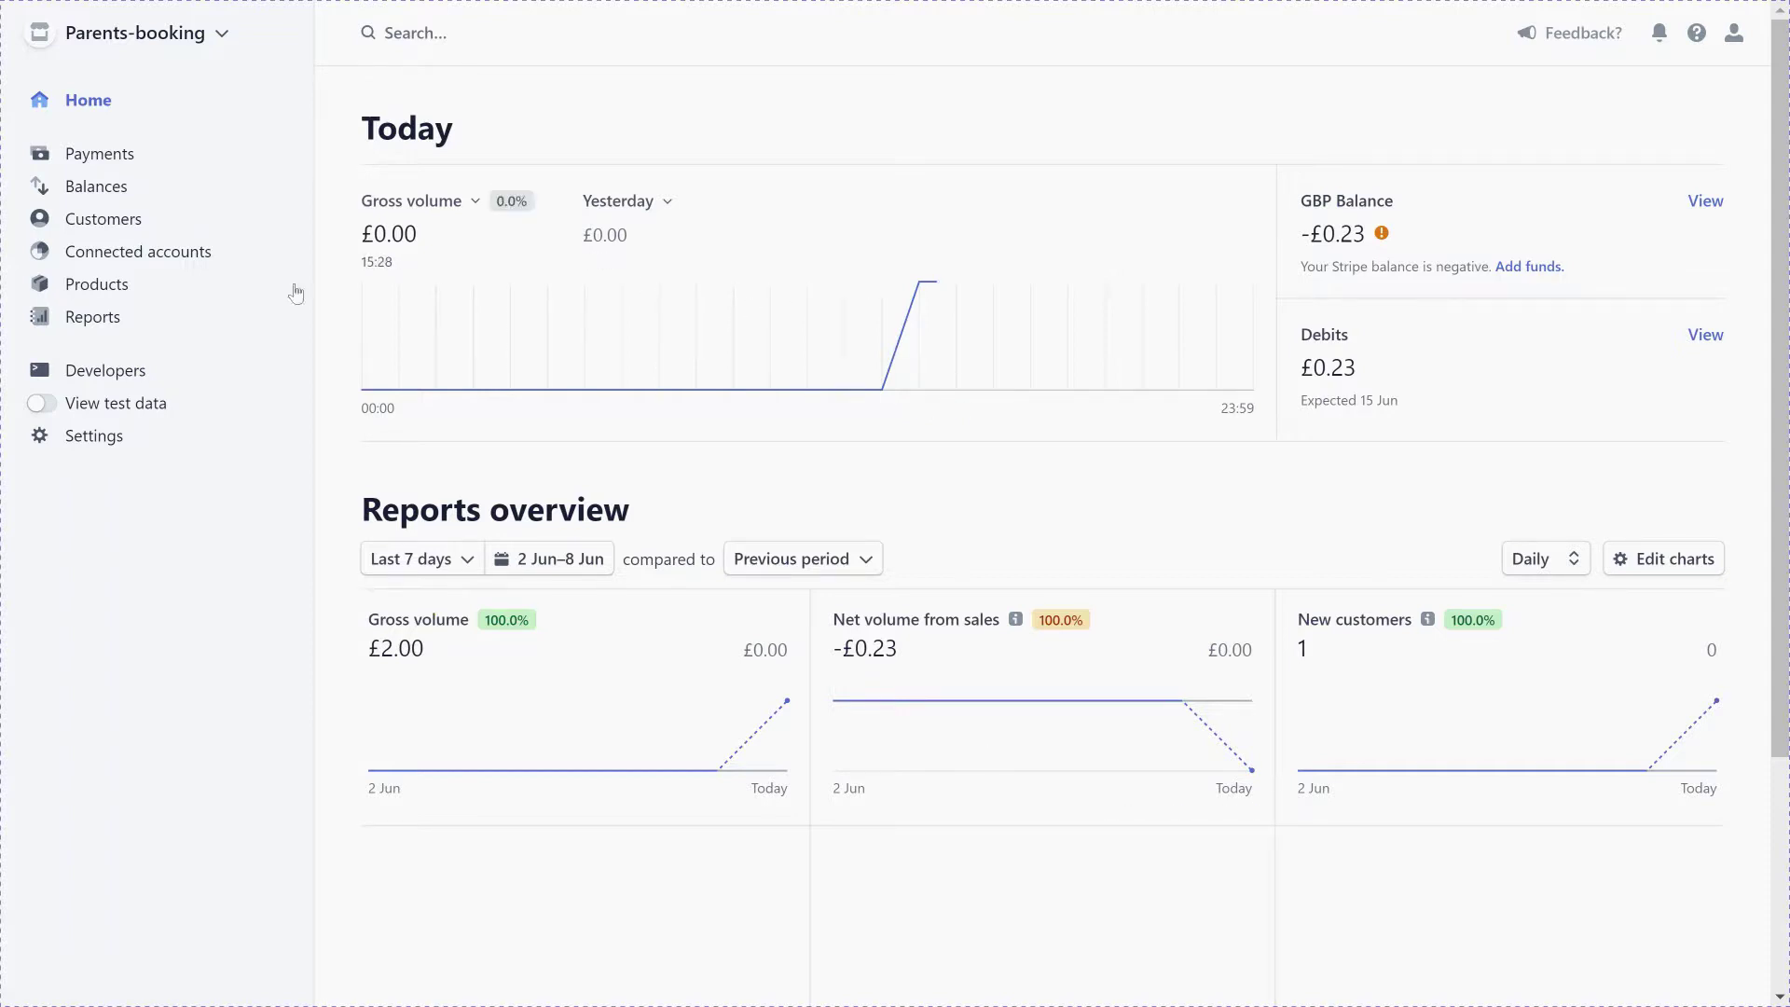
# In the Stripe dashboard, check the status of the most recent £2.00 payment and return to the home overview.
pyautogui.click(119, 157)
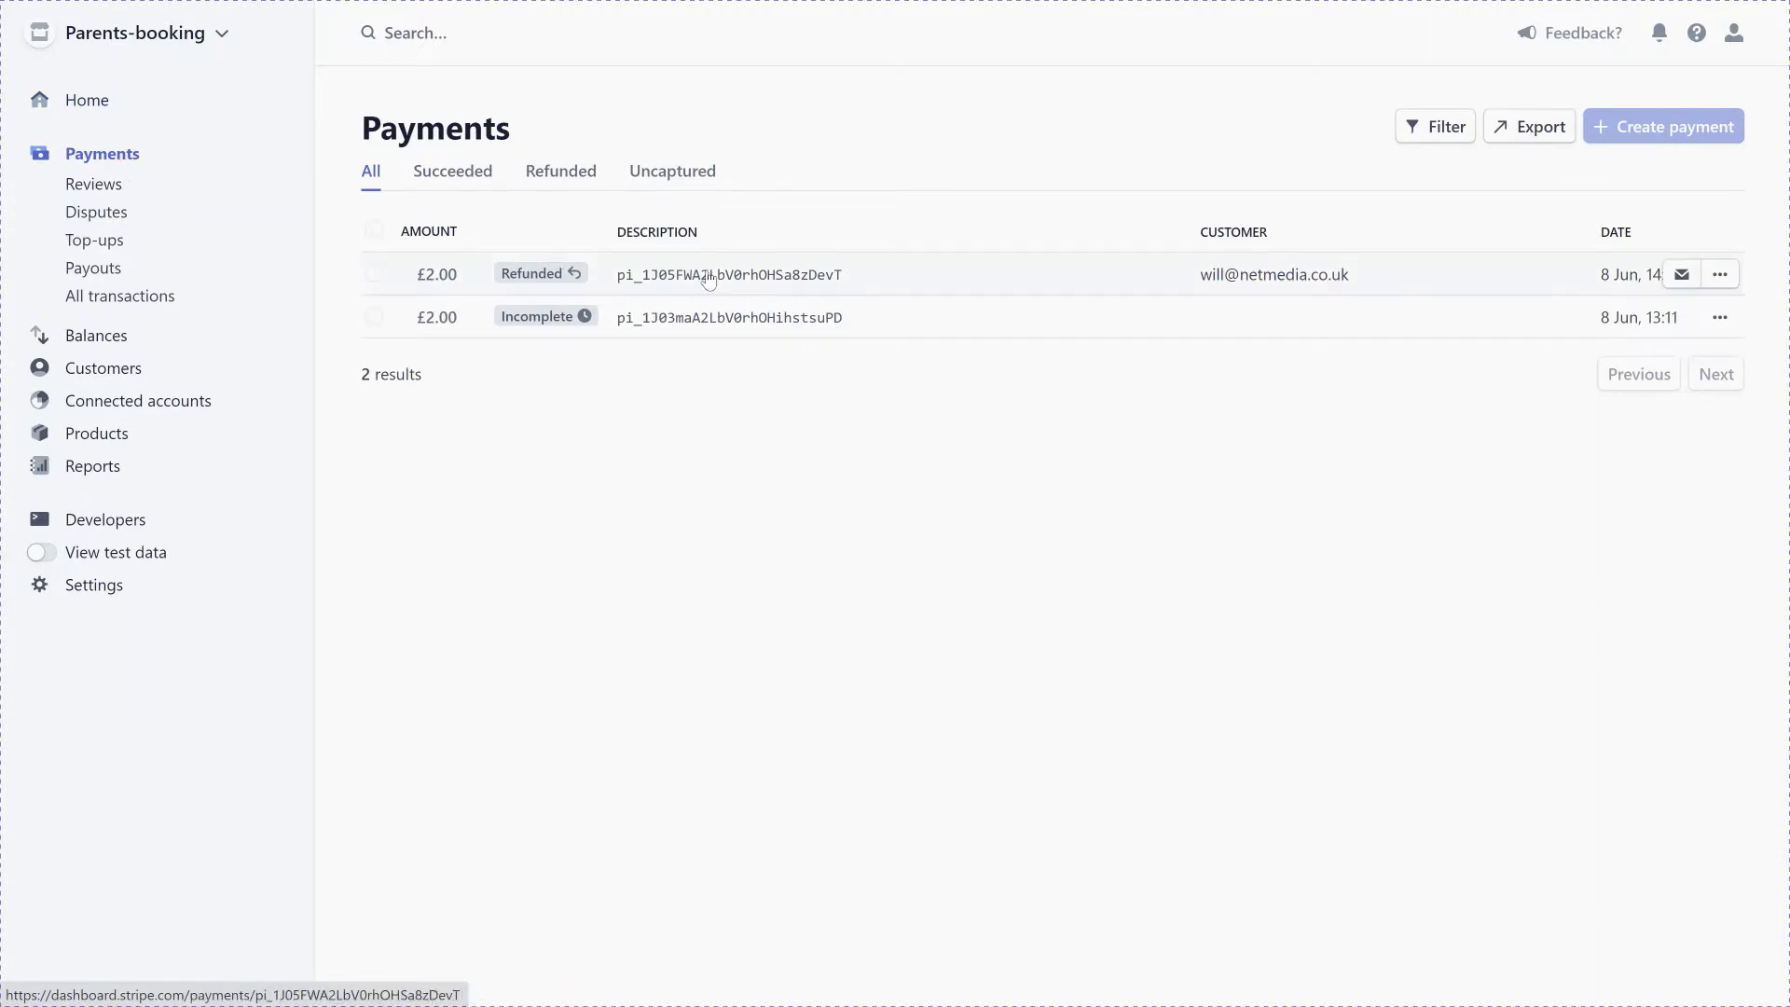
pyautogui.moveTo(529, 283)
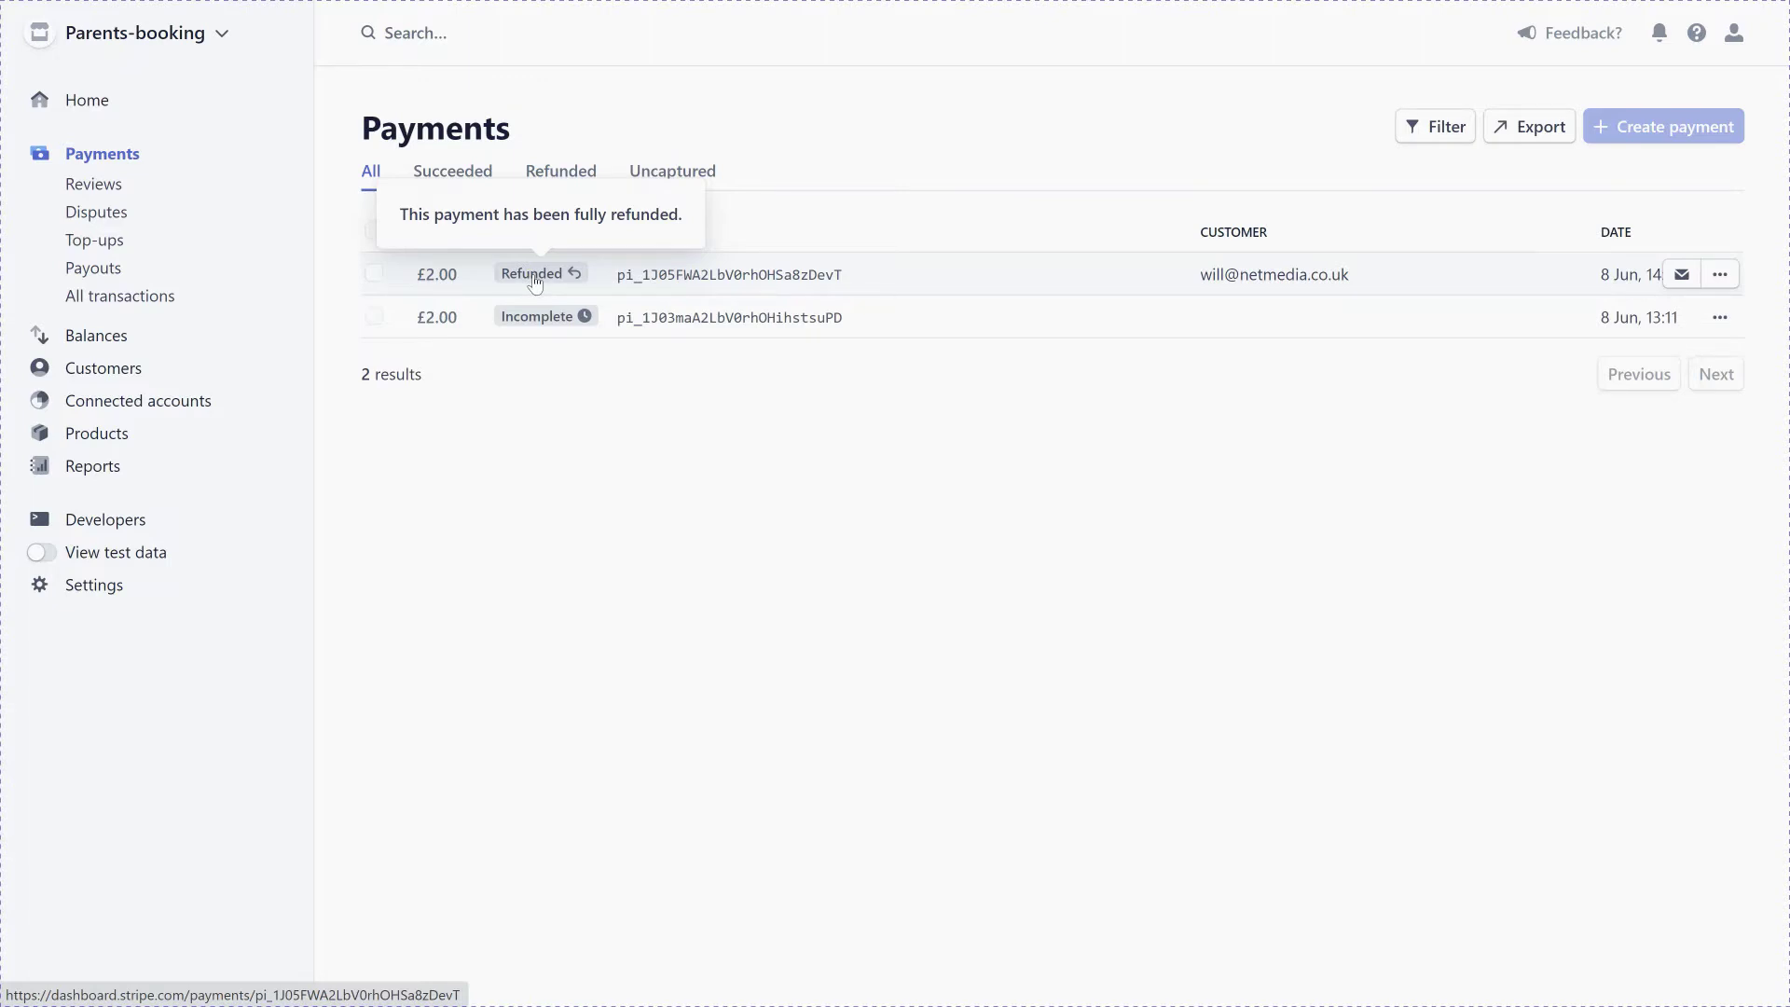
pyautogui.click(88, 101)
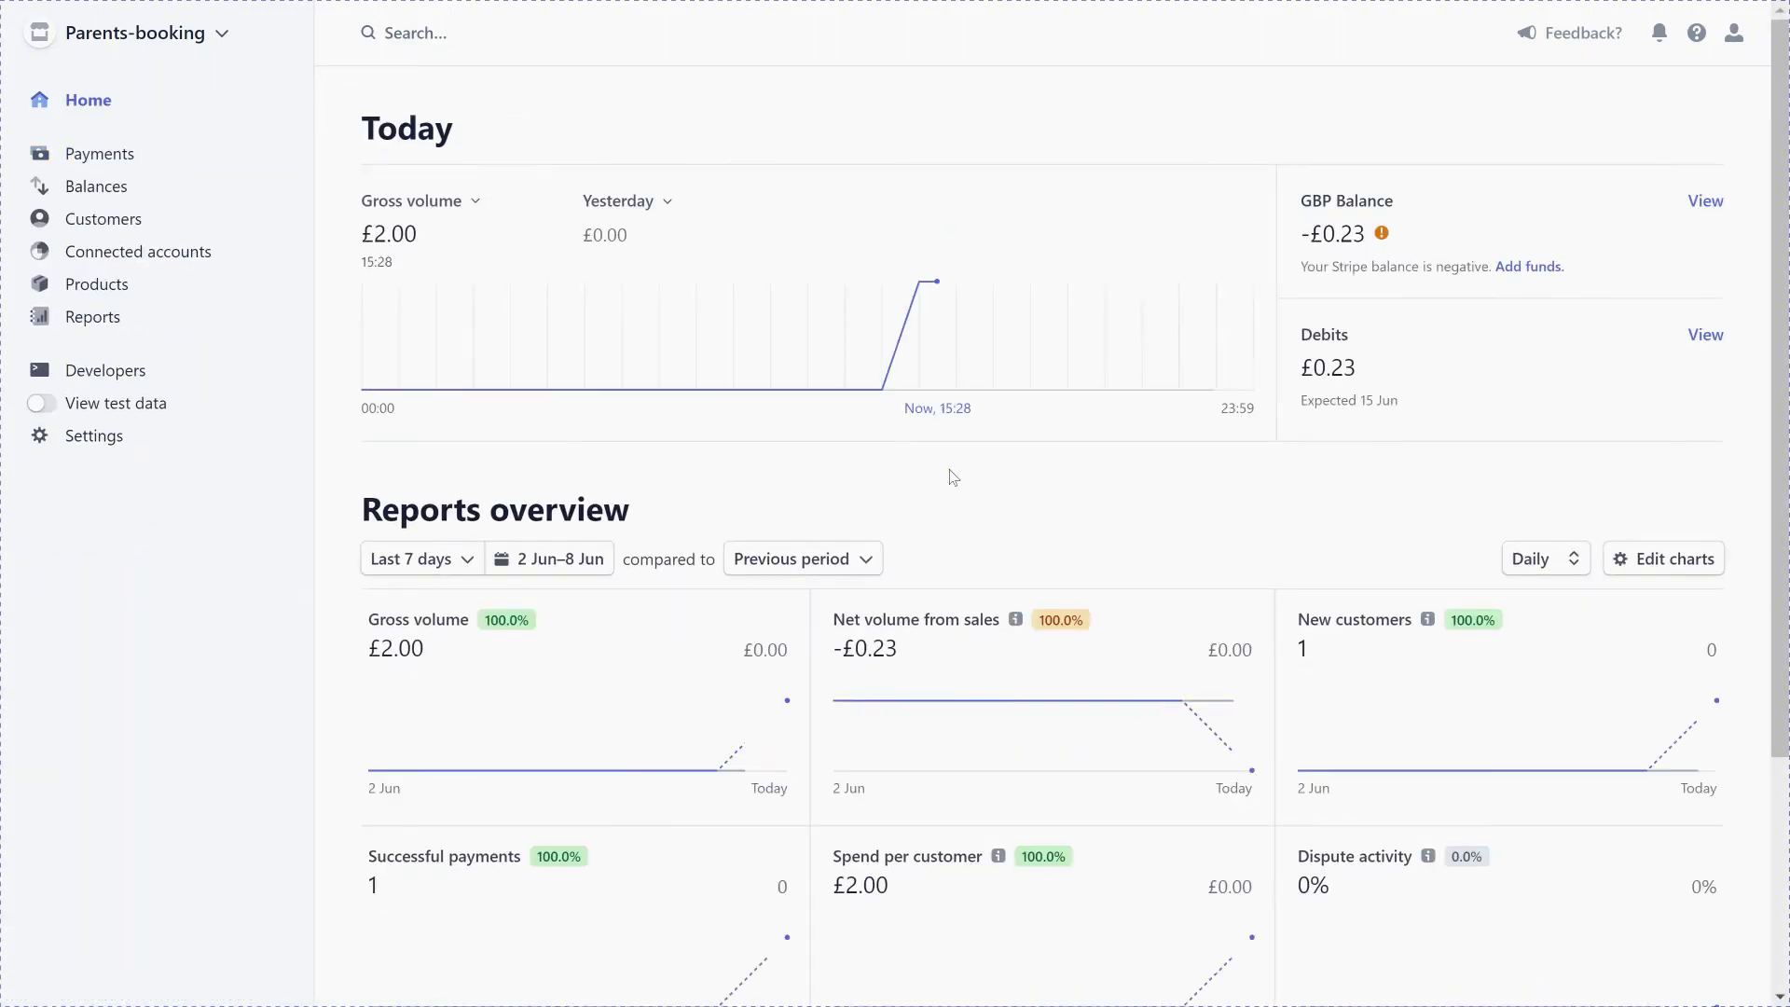